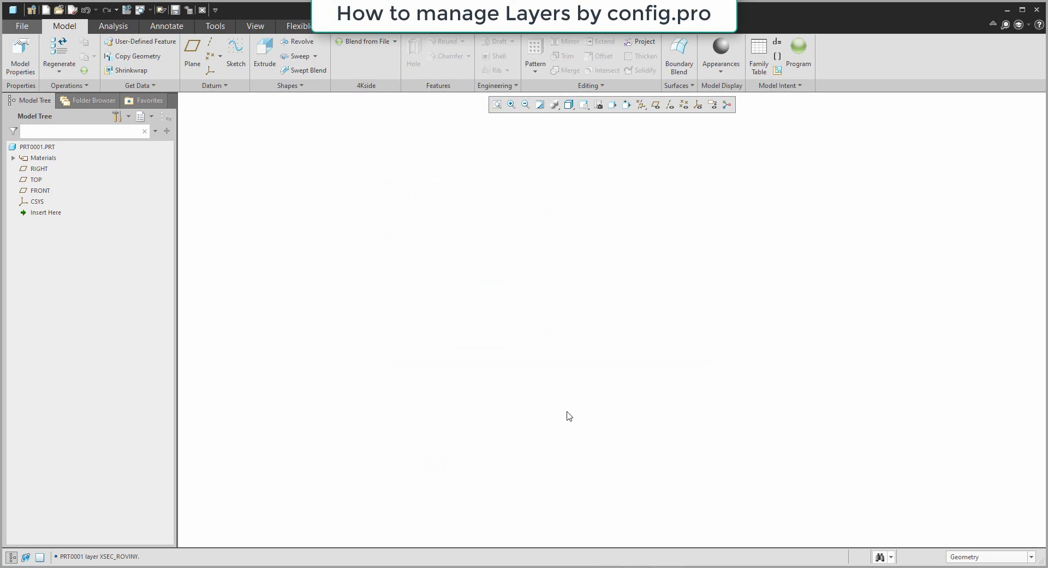
- Show the Layer Tree and review XSEC's rule collecting datum planes named '*-*', leaving it unchanged
{"action": "left_click", "coordinate": [151, 117]}
{"action": "left_click", "coordinate": [152, 133]}
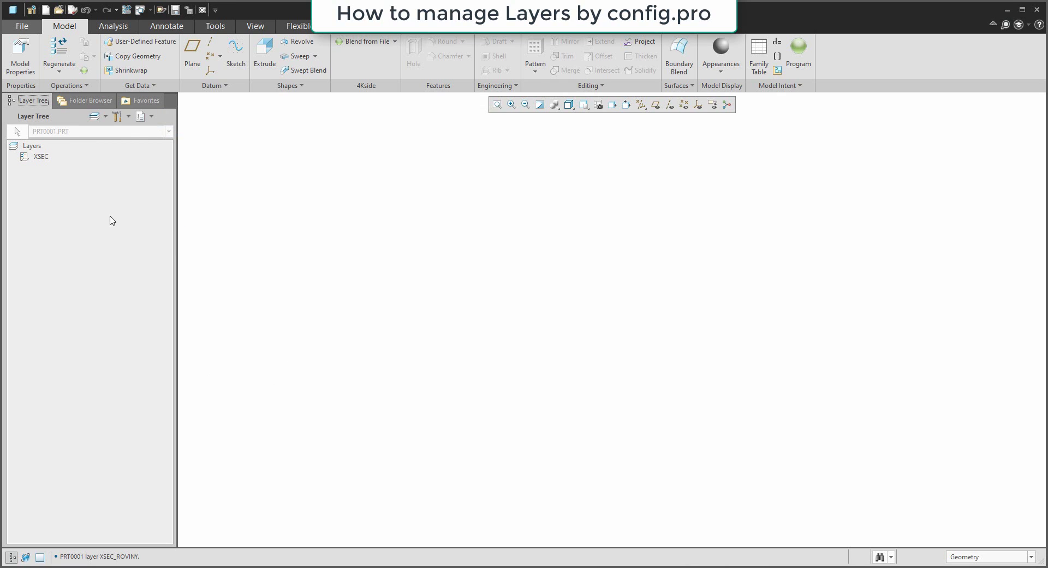
{"action": "right_click", "coordinate": [38, 158]}
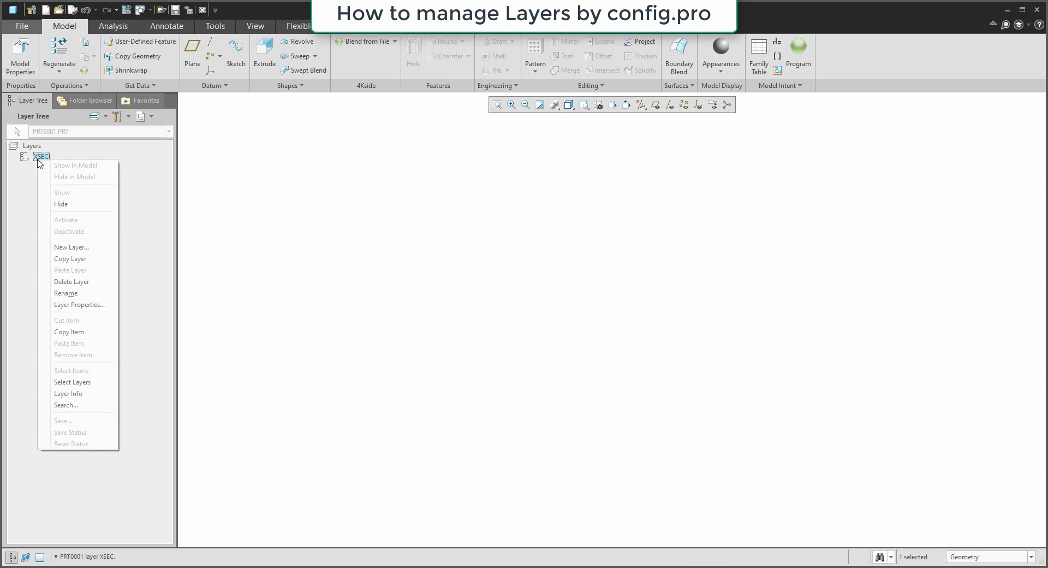
{"action": "left_click", "coordinate": [74, 304]}
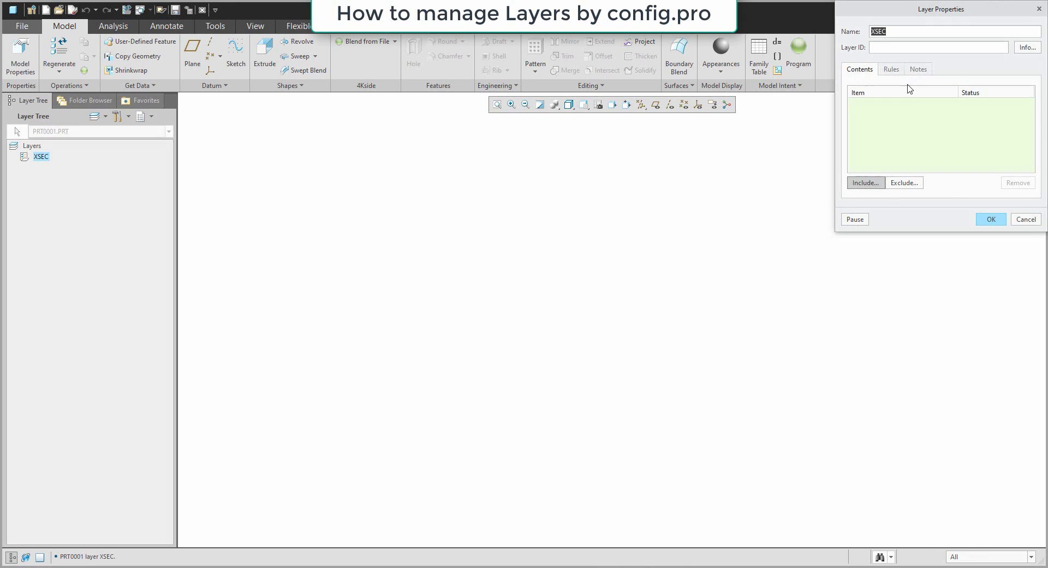
{"action": "left_click", "coordinate": [892, 69]}
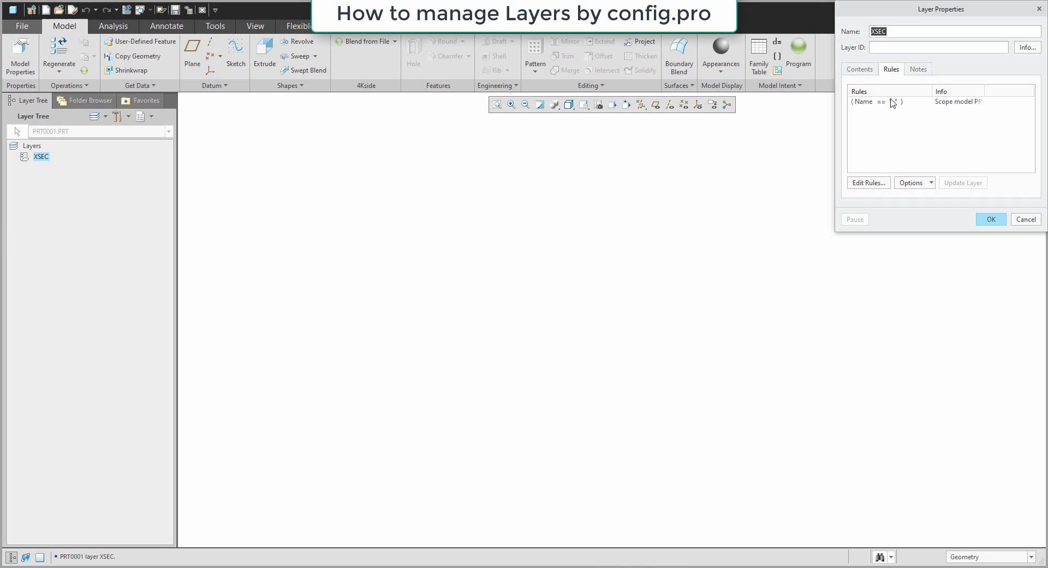
{"action": "left_click", "coordinate": [868, 183]}
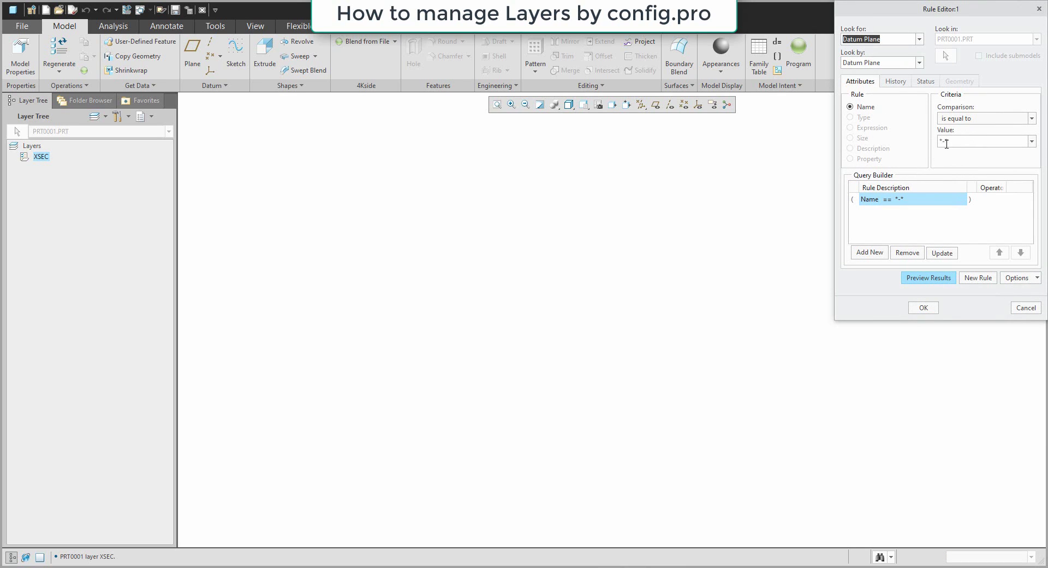
{"action": "left_click_drag", "start_coordinate": [903, 8], "coordinate": [716, 159]}
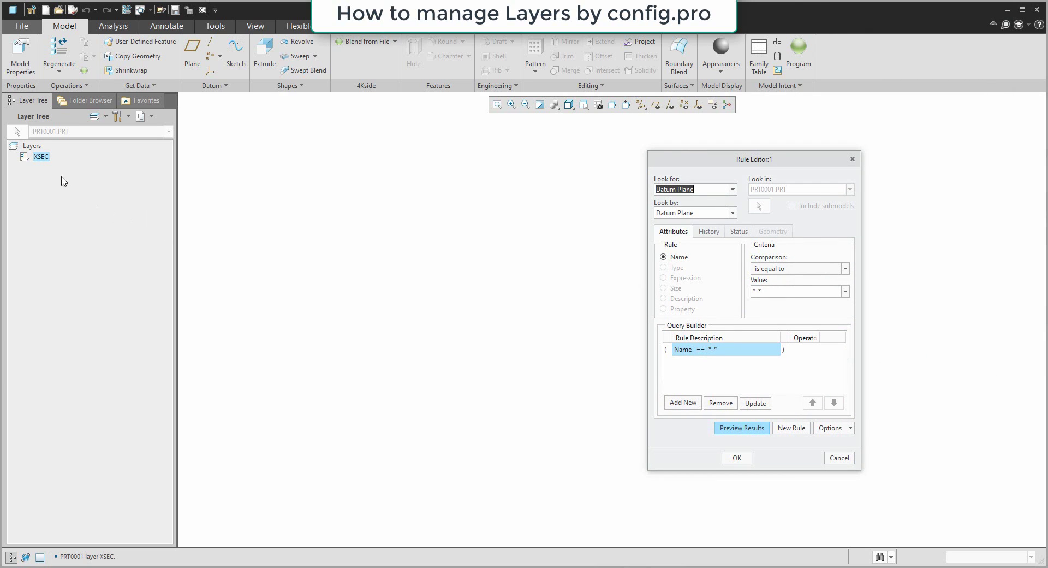
{"action": "left_click", "coordinate": [839, 459]}
- Deselect XSEC and review the Search Tool's options for a datum-plane name search '*-*'
{"action": "left_click", "coordinate": [1024, 219]}
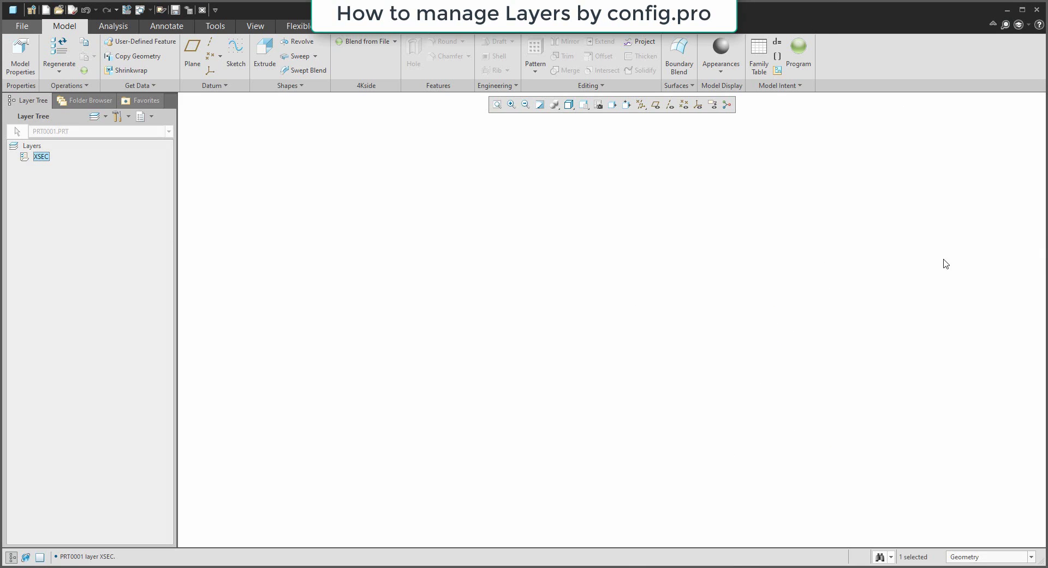
{"action": "left_click", "coordinate": [814, 337]}
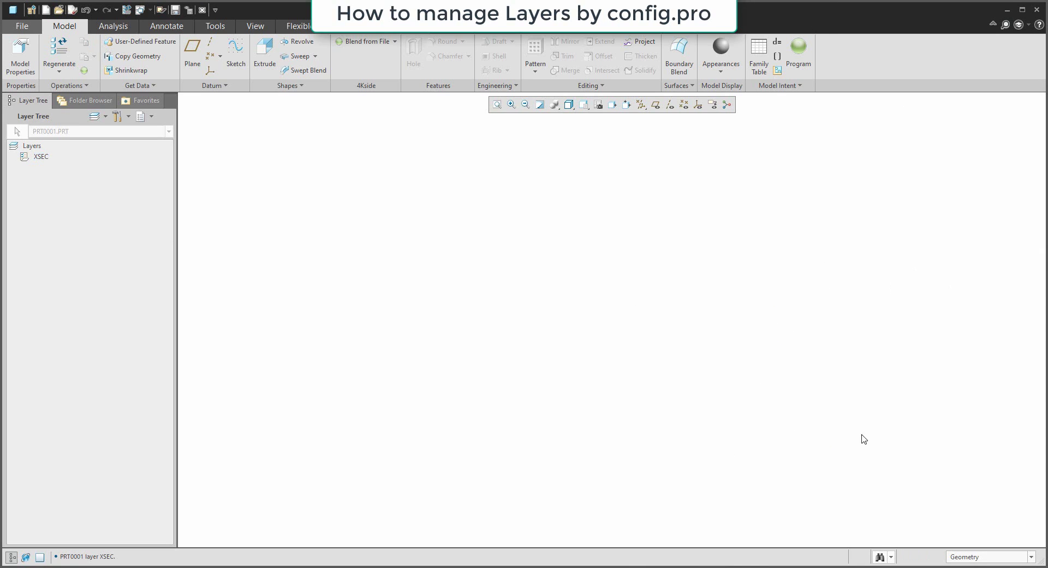
{"action": "left_click", "coordinate": [880, 557]}
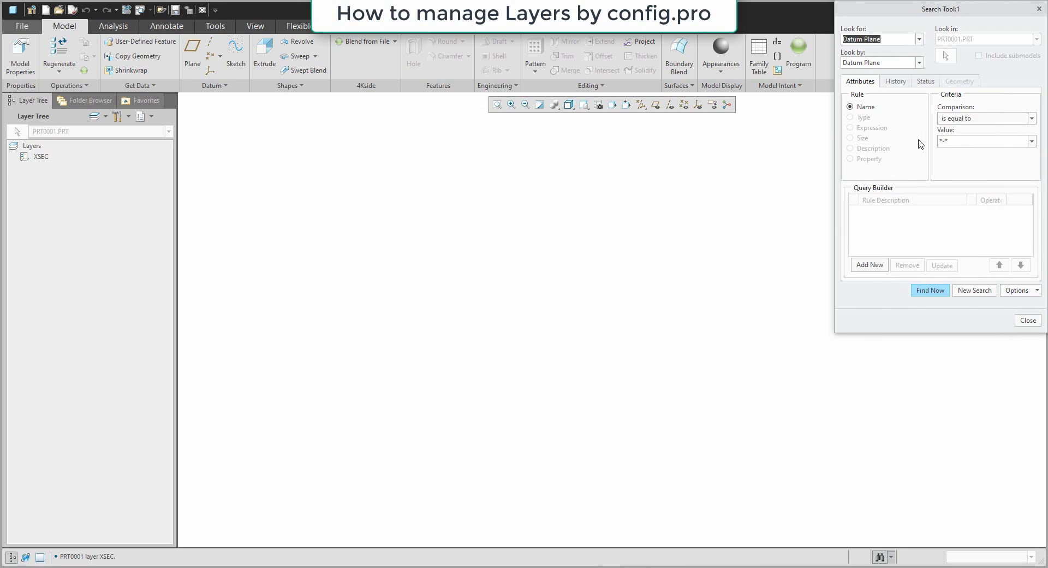
{"action": "left_click", "coordinate": [1031, 290]}
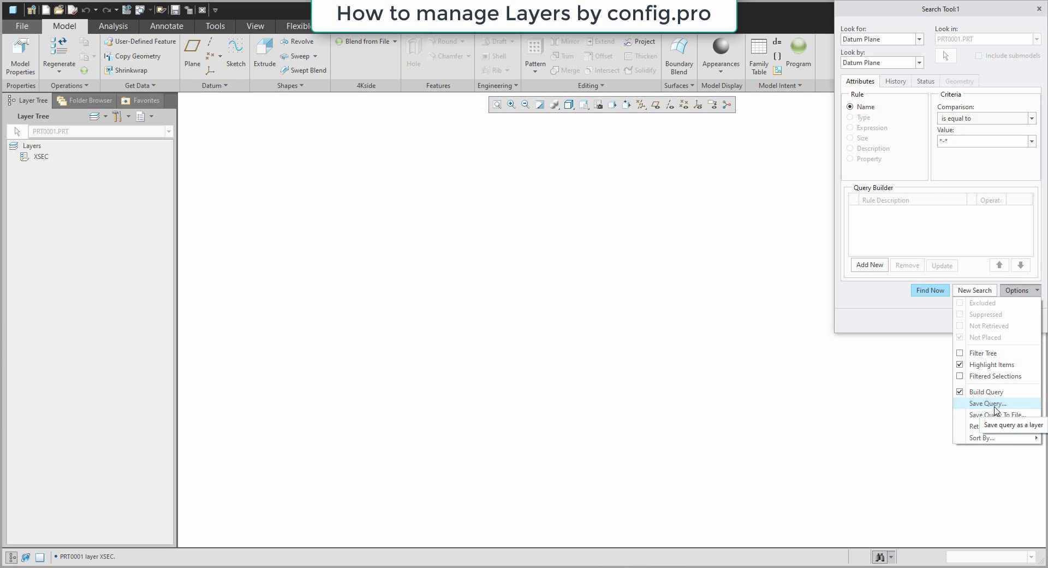
- Show the datum planes and create plane A-A offset 75.30 from FRONT
{"action": "left_click", "coordinate": [655, 104]}
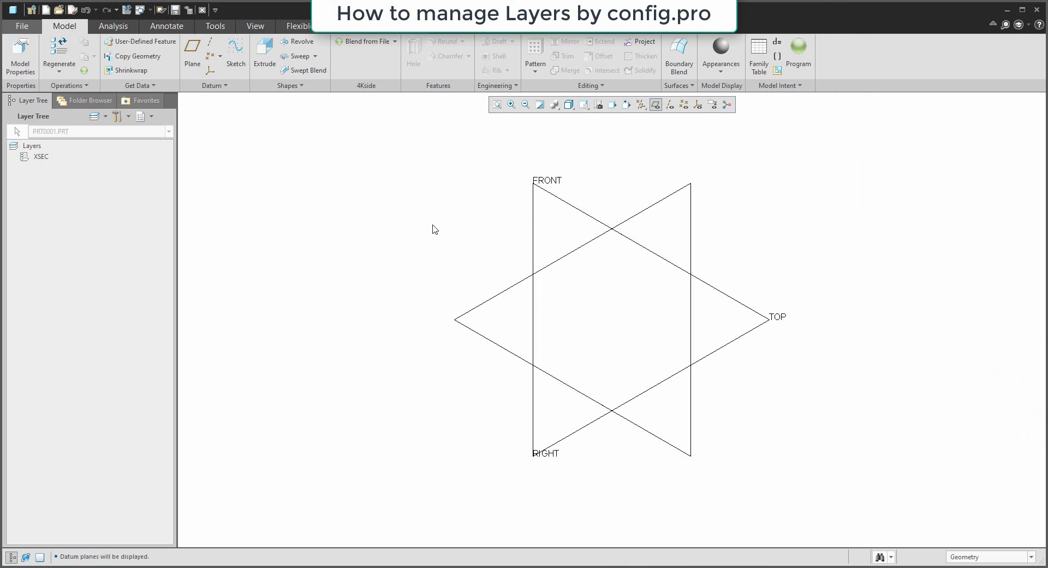
{"action": "left_click", "coordinate": [192, 54]}
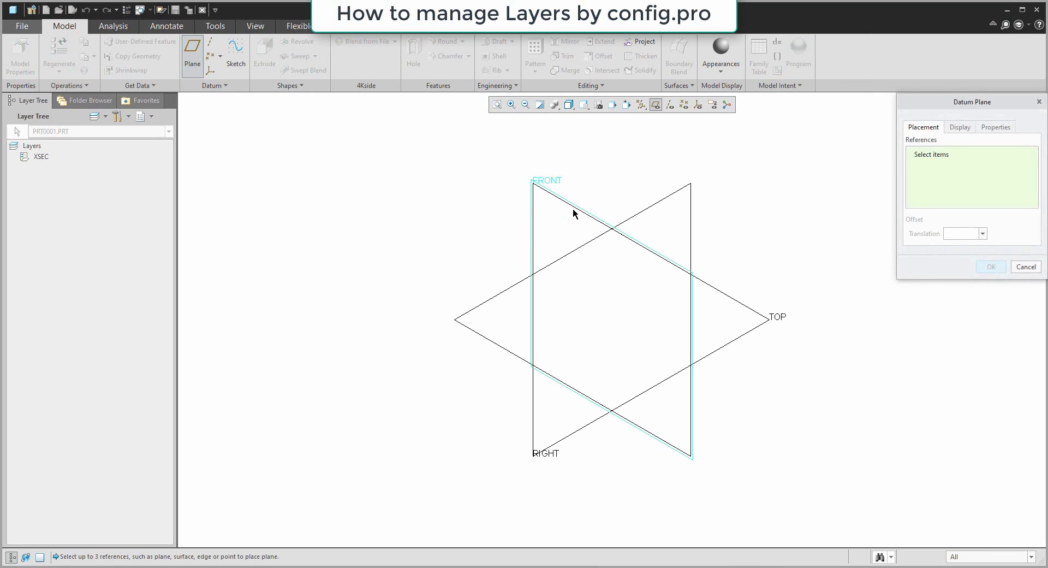
{"action": "left_click", "coordinate": [574, 212]}
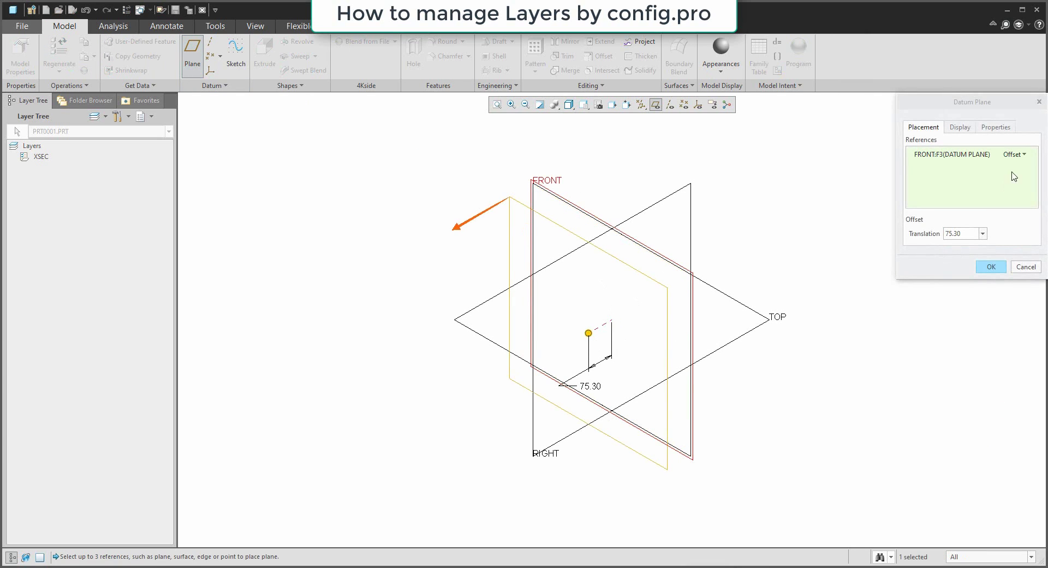
{"action": "left_click", "coordinate": [1005, 130]}
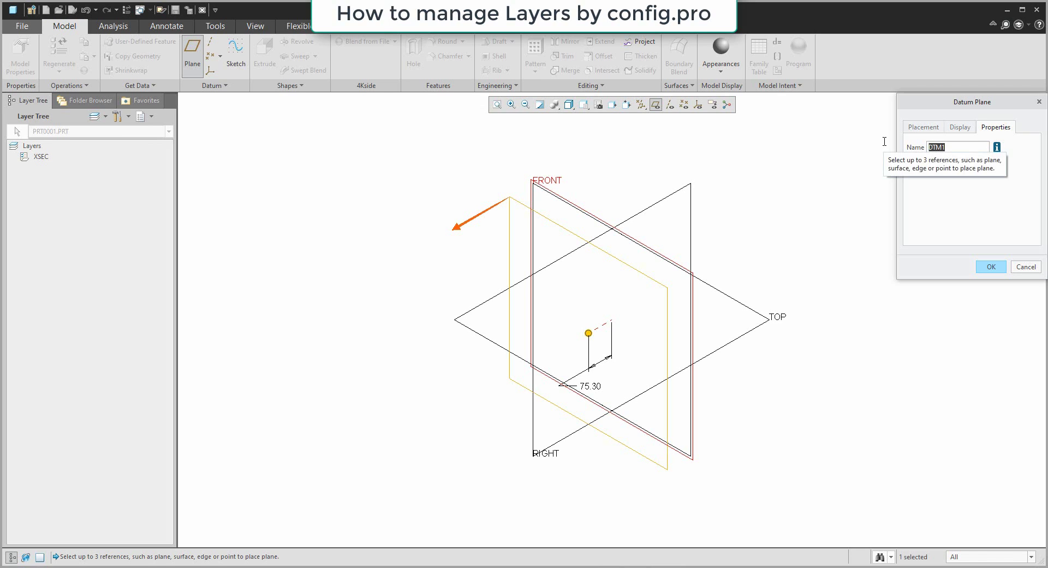
{"action": "type", "text": "A-A"}
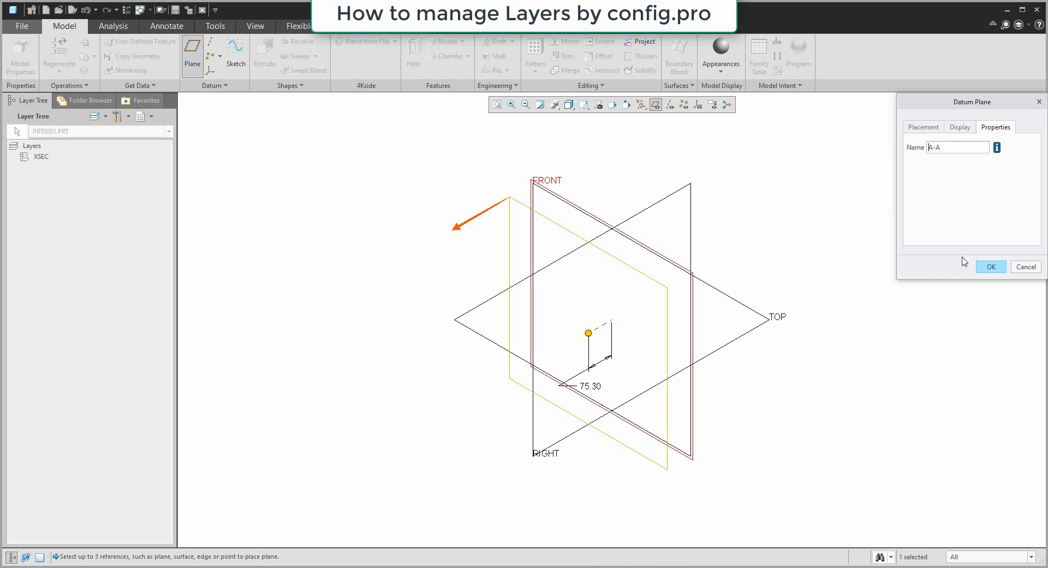
{"action": "left_click", "coordinate": [990, 267]}
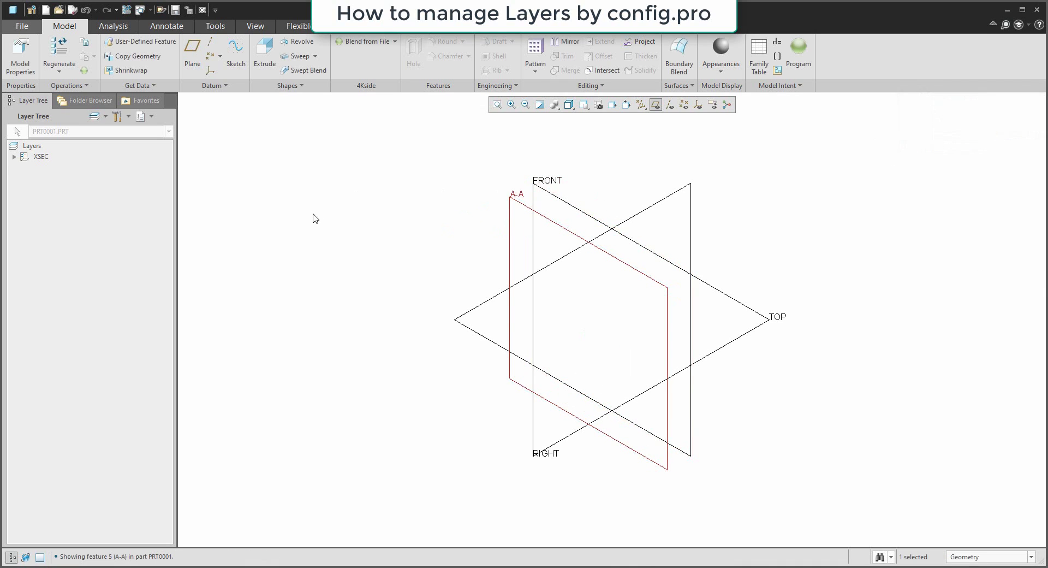
- Expand XSEC in the Layer Tree to see A-A:F5 listed, then collapse it
{"action": "left_click", "coordinate": [362, 231]}
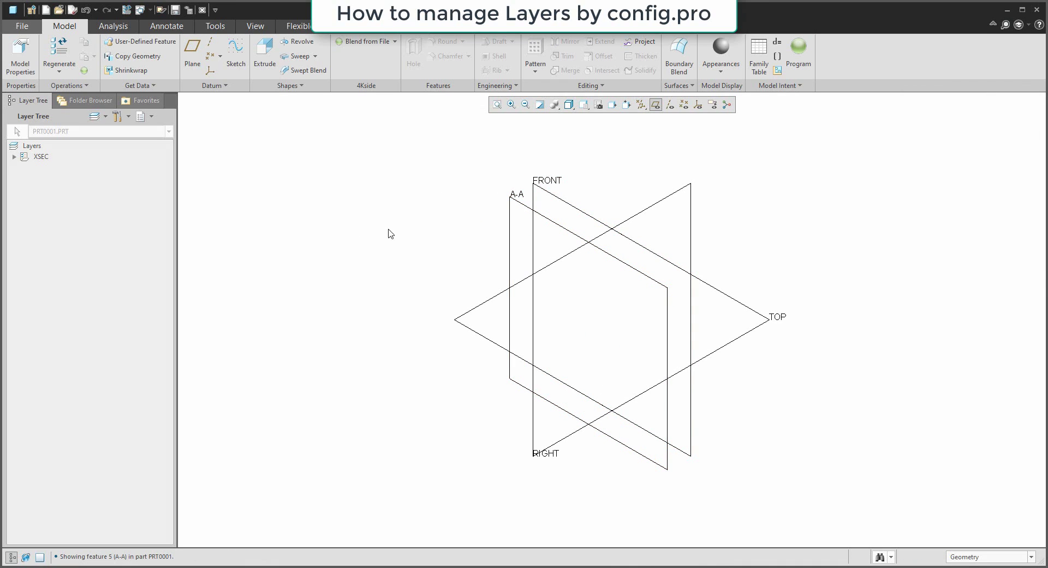
{"action": "left_click", "coordinate": [18, 157]}
{"action": "left_click", "coordinate": [15, 156]}
{"action": "left_click", "coordinate": [315, 261]}
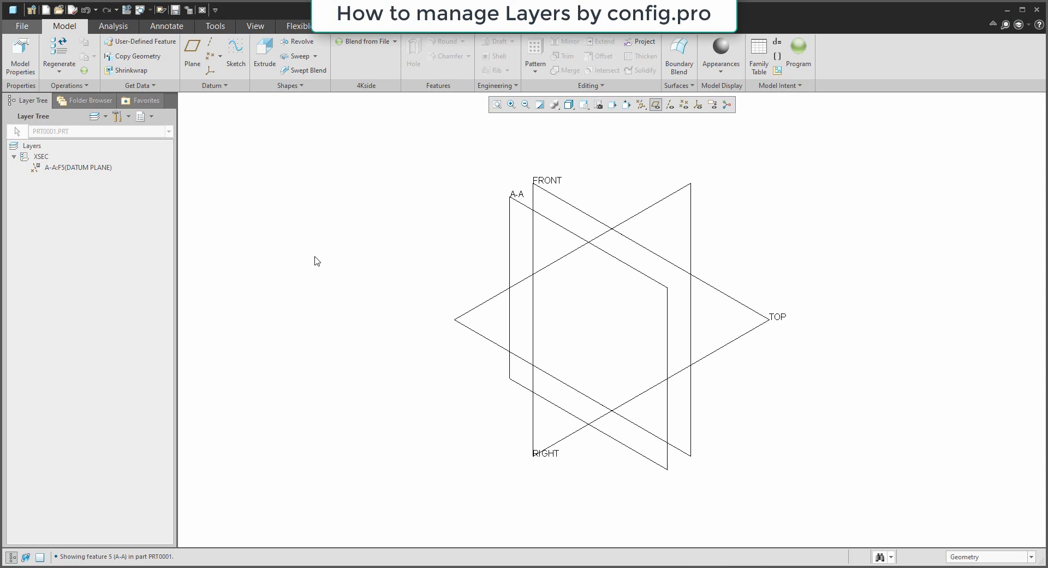
{"action": "left_click", "coordinate": [13, 158]}
- Start an extrusion sketched on RIGHT as a rectangle ending at the TOP/FRONT intersection
{"action": "left_click", "coordinate": [265, 52]}
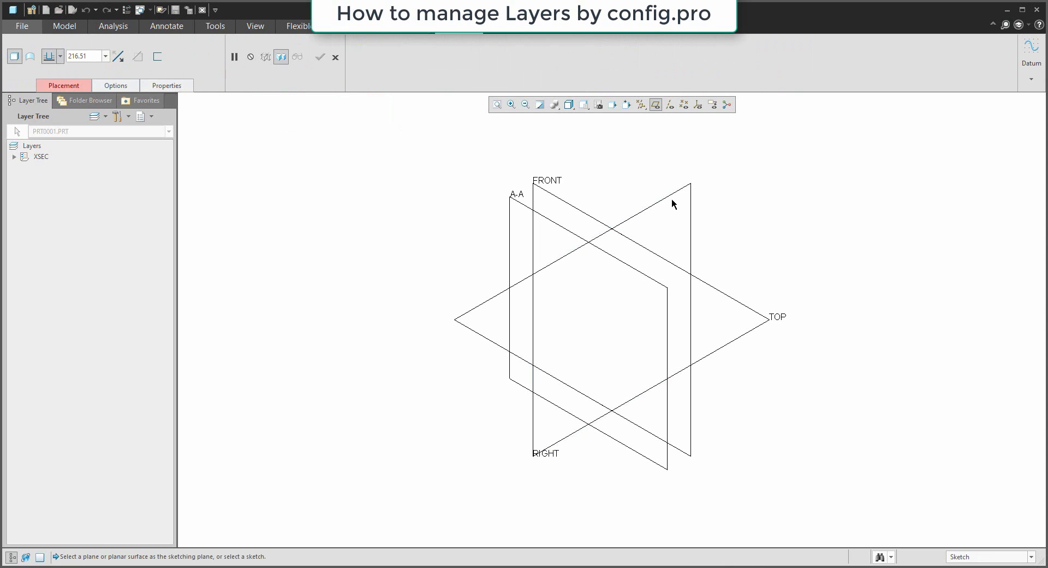
{"action": "left_click", "coordinate": [668, 197]}
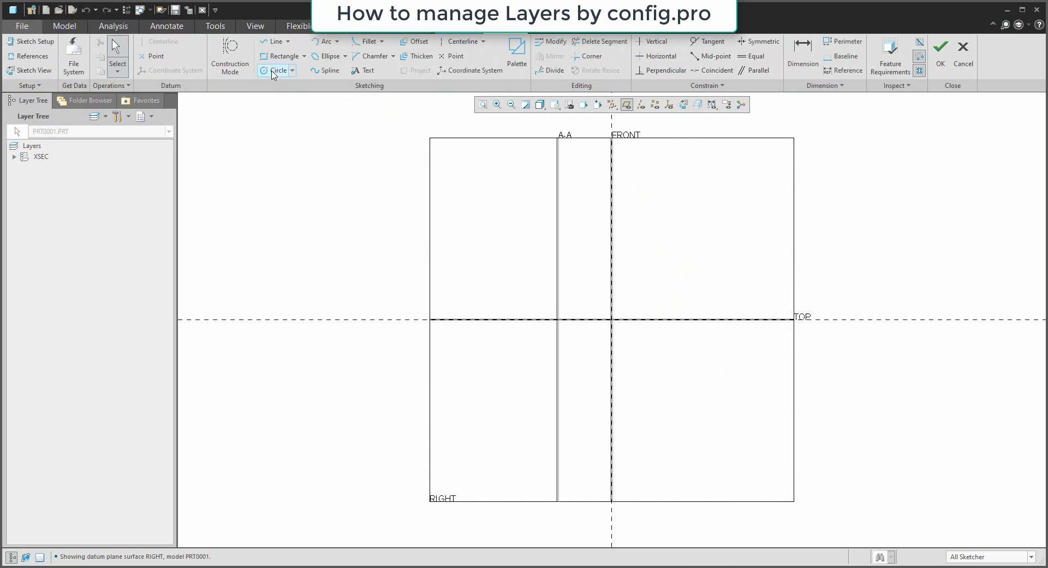
{"action": "left_click", "coordinate": [275, 57]}
{"action": "left_click", "coordinate": [463, 202]}
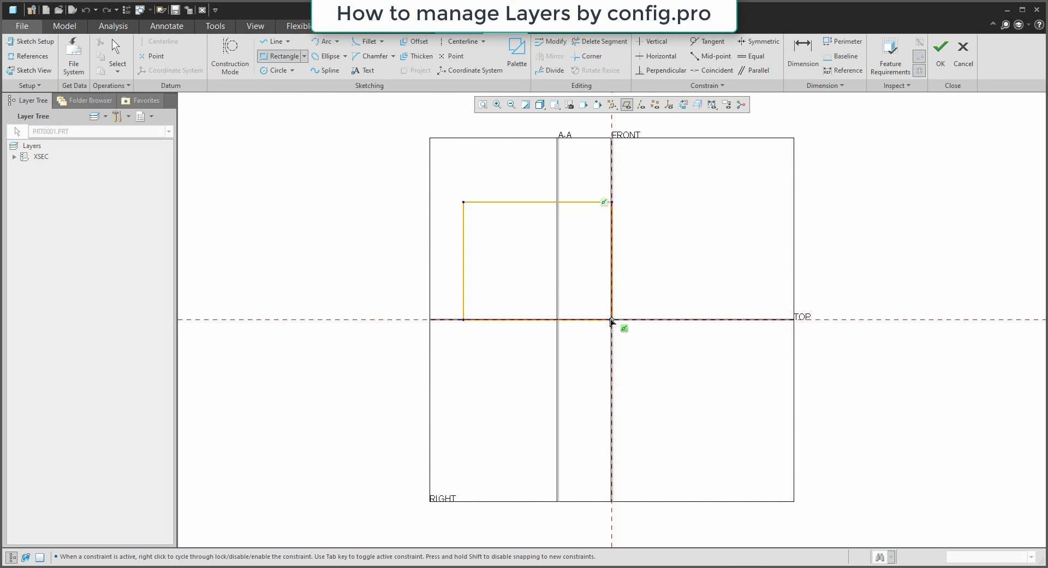
{"action": "left_click", "coordinate": [611, 319]}
{"action": "middle_click", "coordinate": [666, 292]}
{"action": "left_click", "coordinate": [939, 52]}
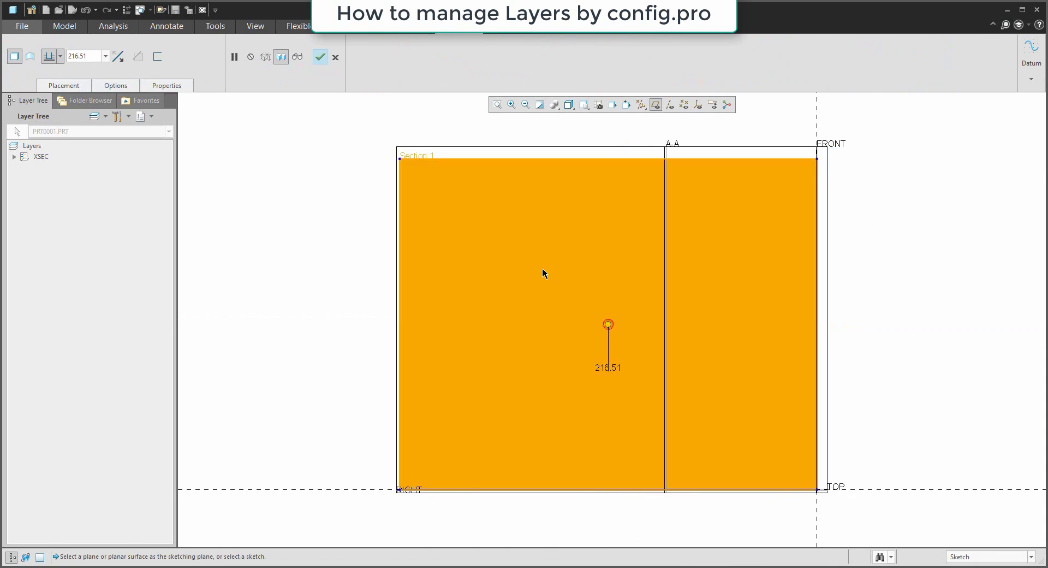
- Make the extrusion a surface and finish it as EXTRUDE_1, depth 216.51
{"action": "scroll", "coordinate": [506, 336], "scroll_direction": "down", "scroll_amount": 5}
{"action": "middle_click_drag", "start_coordinate": [421, 259], "coordinate": [404, 261]}
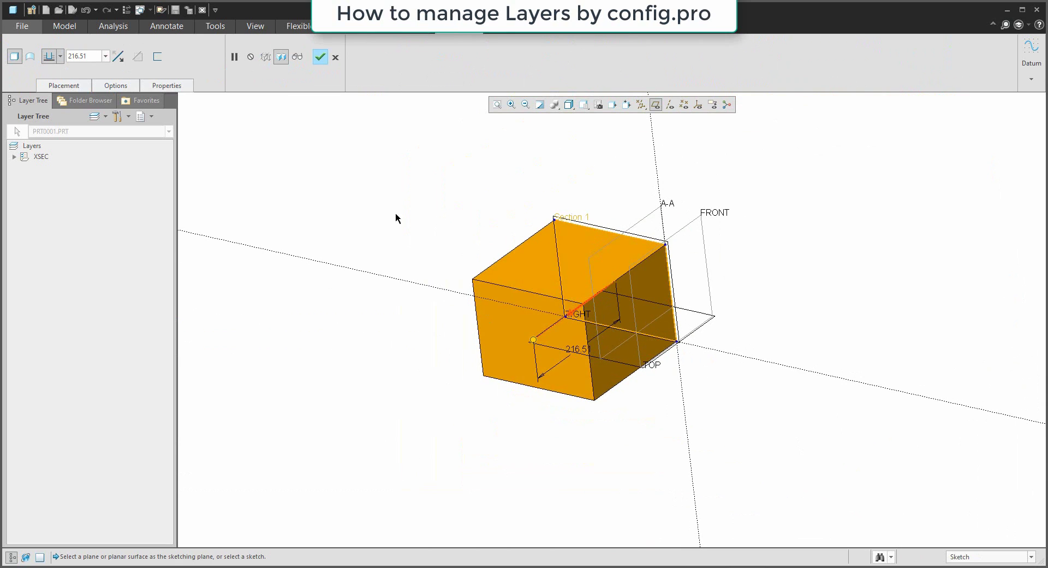
{"action": "left_click", "coordinate": [30, 57]}
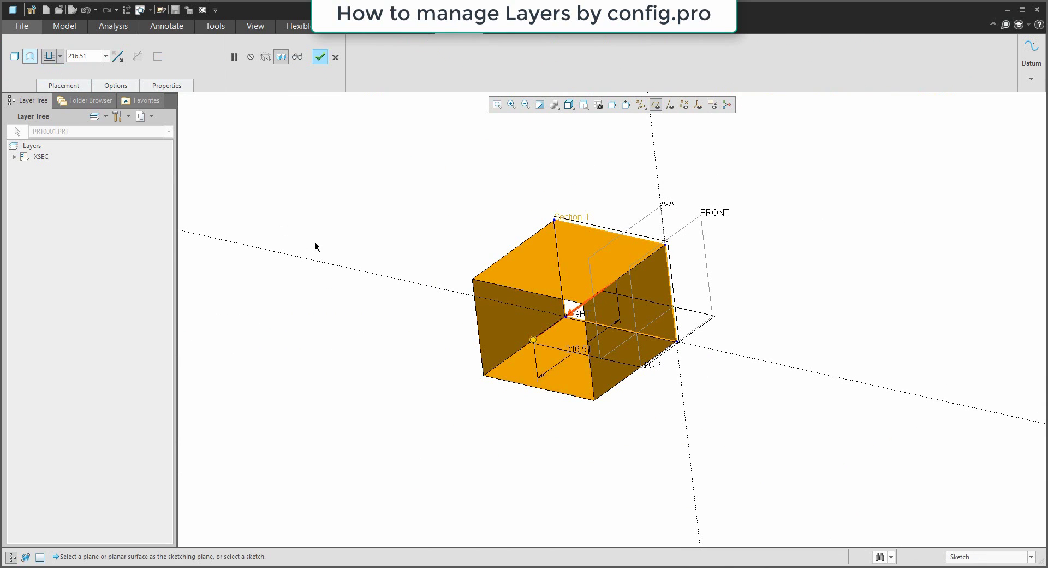
{"action": "middle_click_drag", "start_coordinate": [469, 253], "coordinate": [458, 241]}
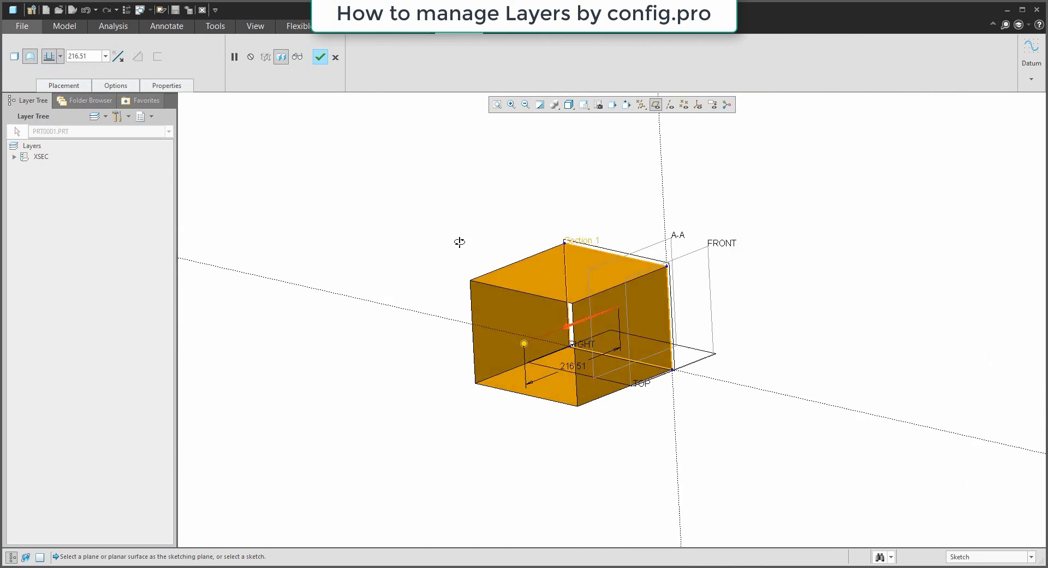
{"action": "left_click", "coordinate": [321, 58]}
{"action": "left_click", "coordinate": [368, 247]}
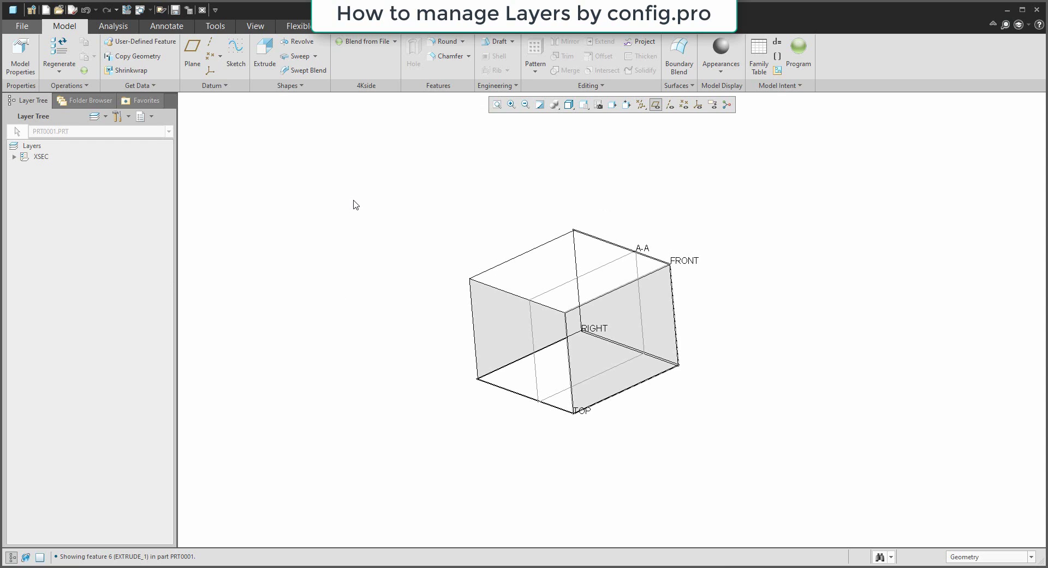
- Hide the datum planes, then zoom and tilt the box to show its top face
{"action": "left_click", "coordinate": [655, 108]}
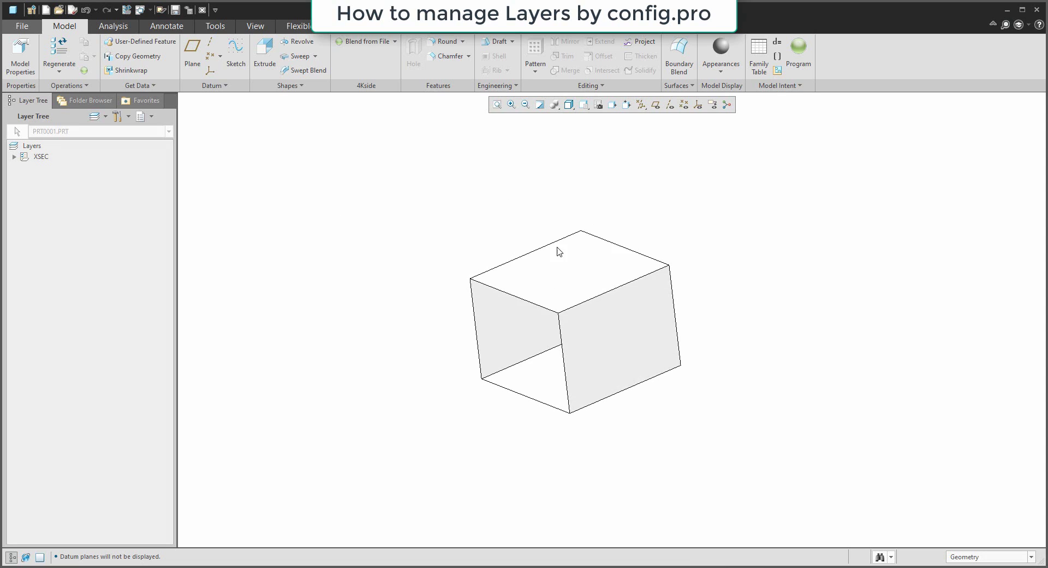
{"action": "scroll", "coordinate": [573, 253], "scroll_direction": "down", "scroll_amount": 3}
{"action": "middle_click_drag", "start_coordinate": [484, 229], "coordinate": [482, 236]}
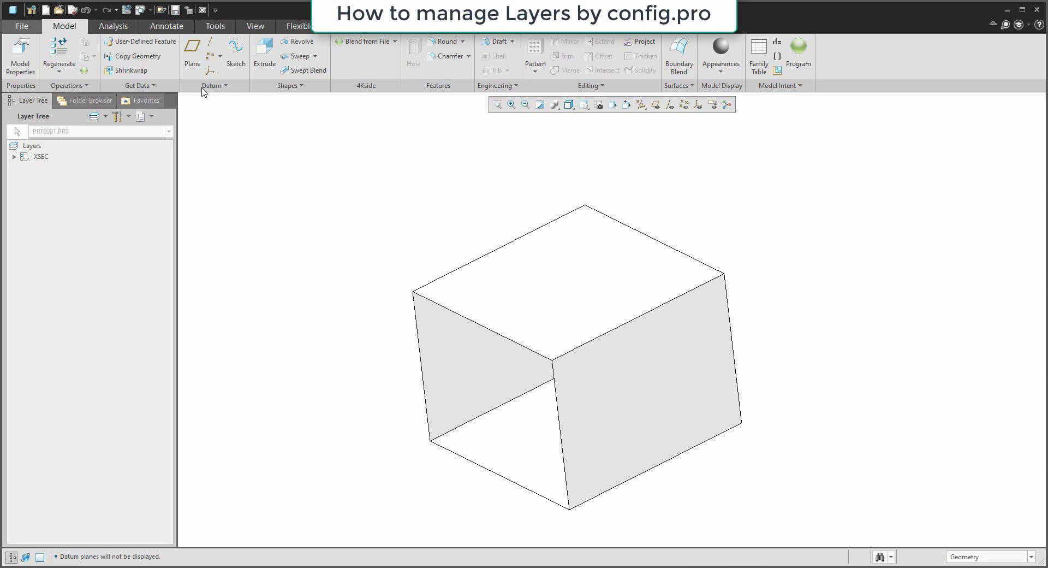
- Place coordinate system CS0 on the box's top face, offset from the right face and left top edge
{"action": "left_click", "coordinate": [210, 71]}
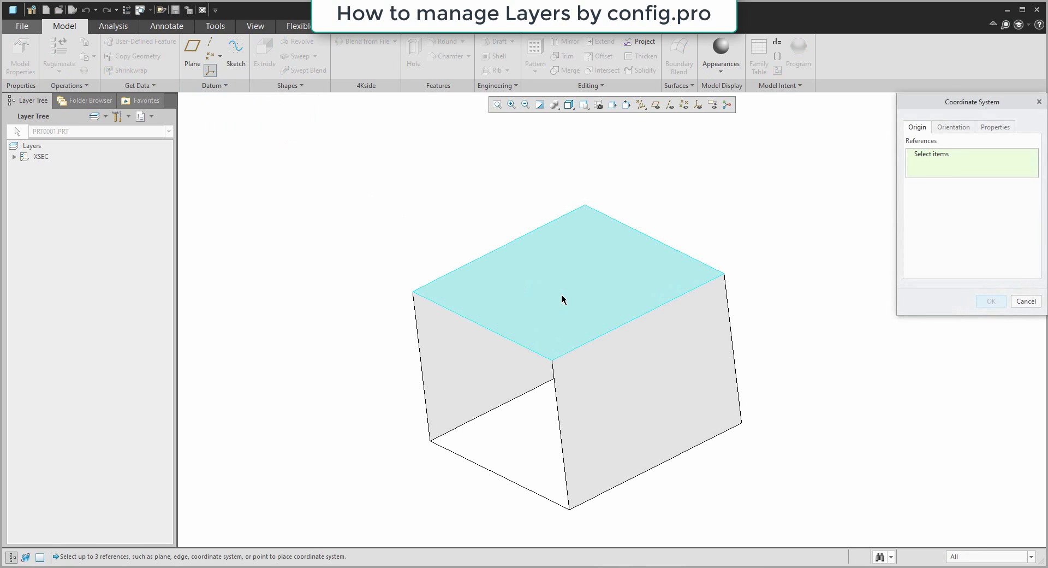
{"action": "left_click", "coordinate": [561, 294]}
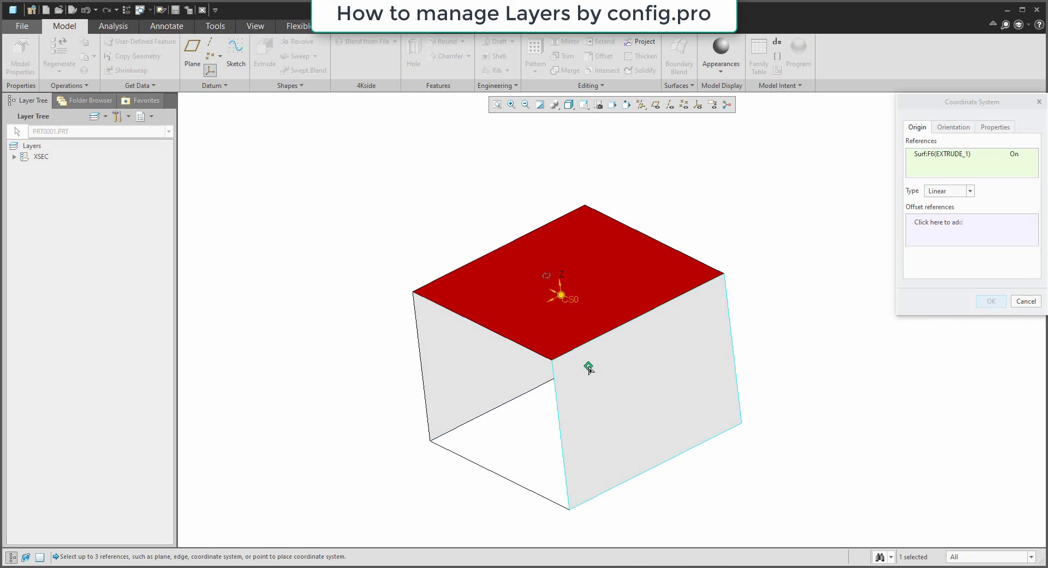
{"action": "left_click_drag", "start_coordinate": [518, 306], "coordinate": [587, 370]}
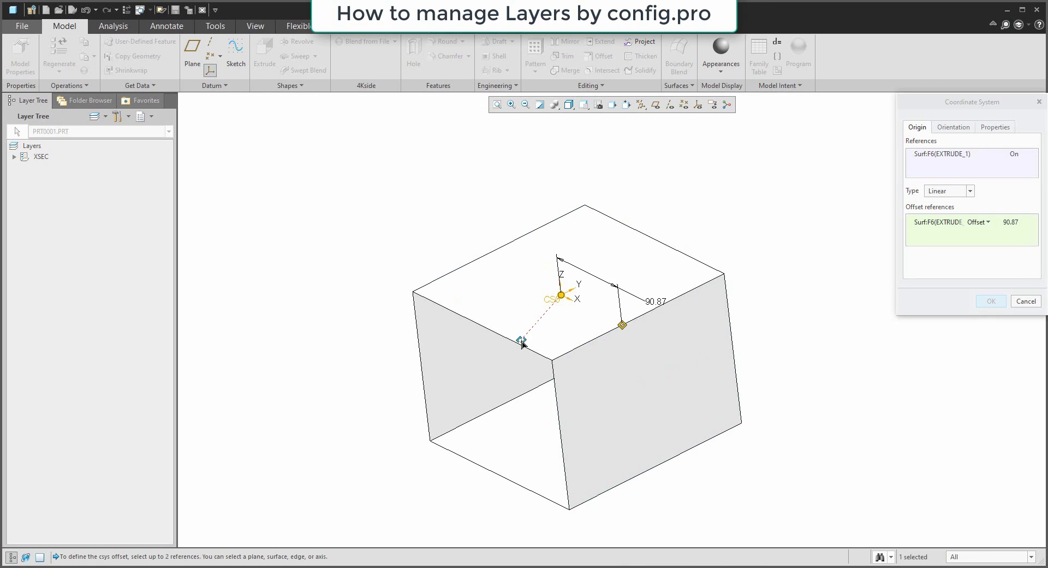
{"action": "left_click_drag", "start_coordinate": [546, 277], "coordinate": [521, 350]}
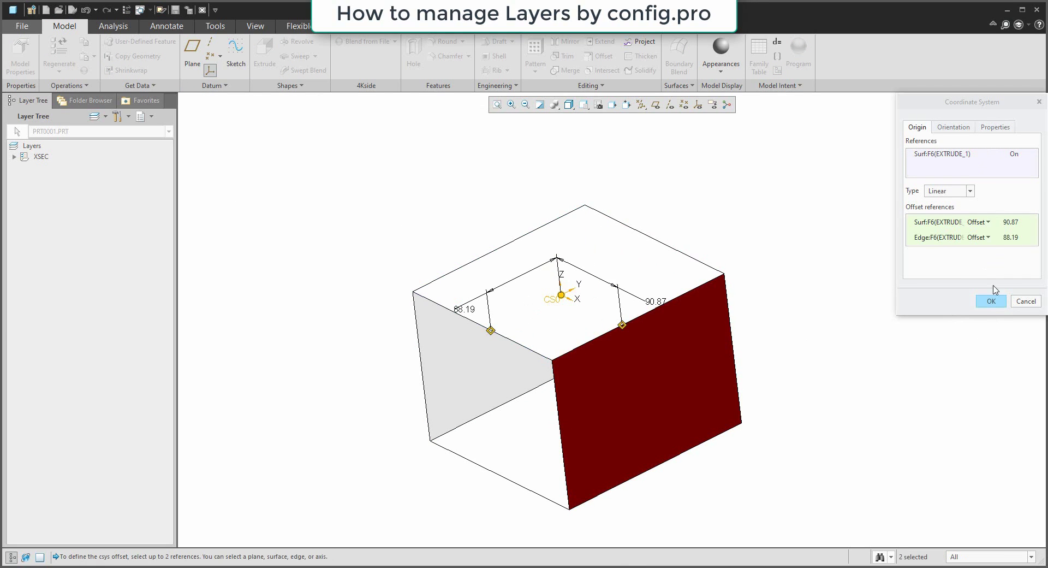
{"action": "left_click", "coordinate": [991, 301]}
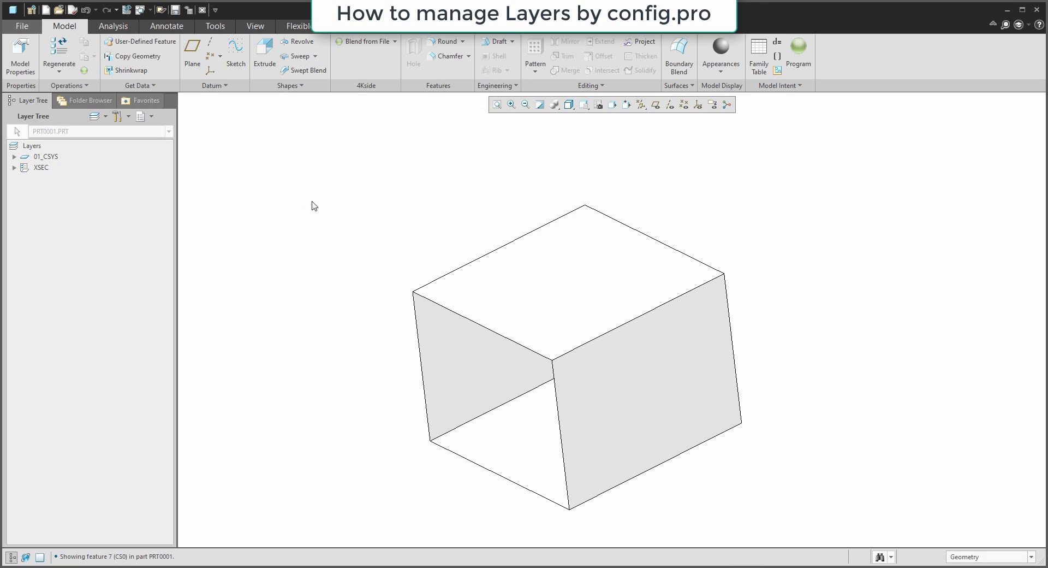
- Create datum axis A_1 through the top face, offset from a side surface and a top edge
{"action": "left_click", "coordinate": [211, 42]}
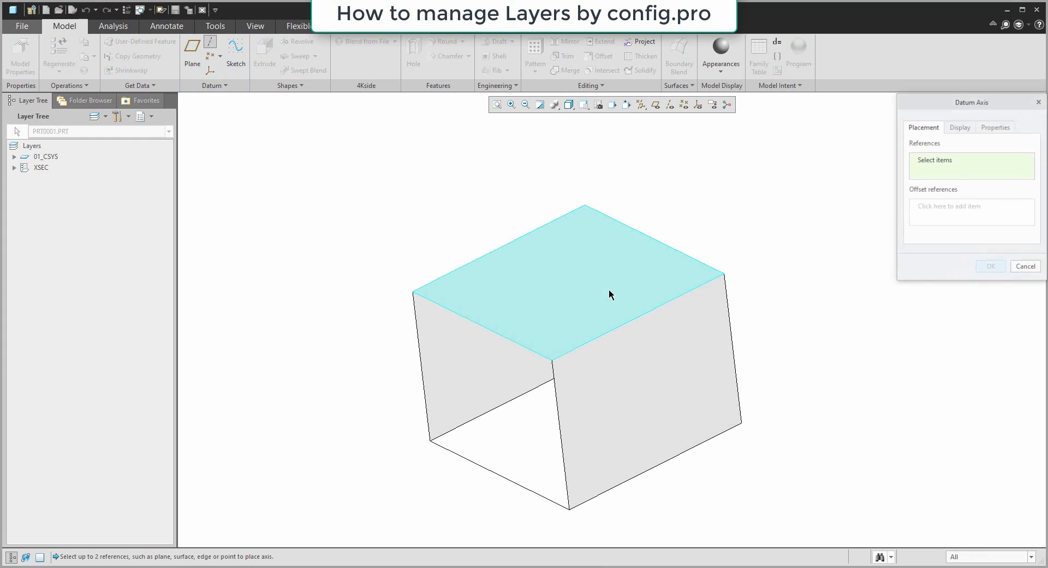
{"action": "left_click", "coordinate": [608, 288]}
{"action": "left_click_drag", "start_coordinate": [565, 296], "coordinate": [651, 310]}
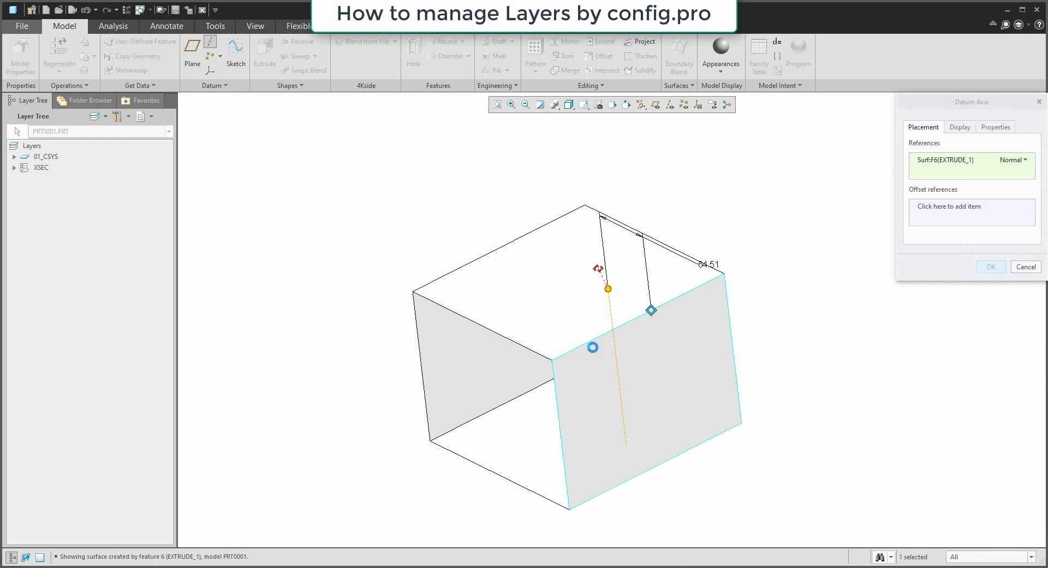
{"action": "left_click_drag", "start_coordinate": [598, 267], "coordinate": [681, 252]}
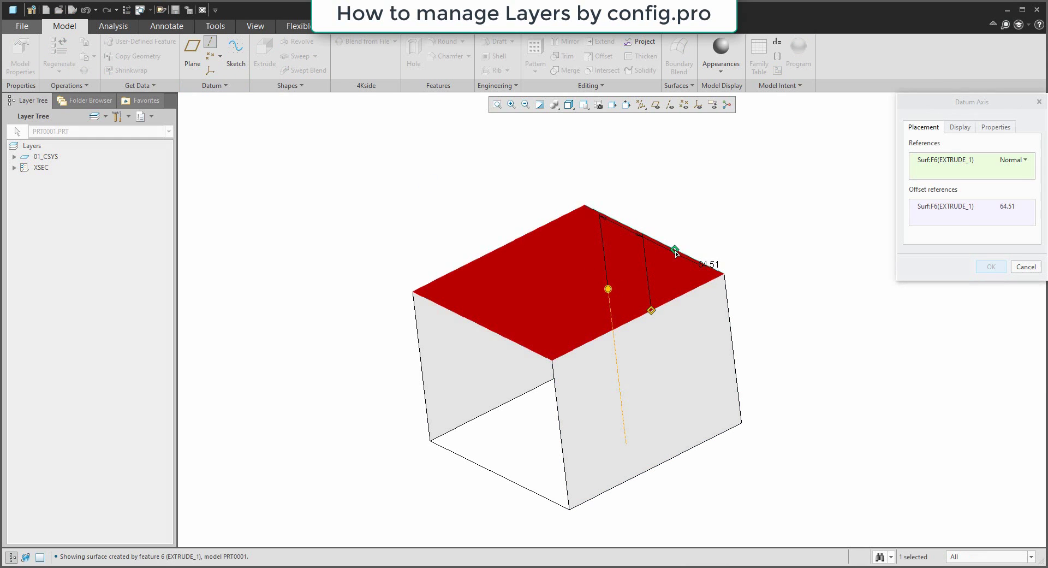
{"action": "left_click", "coordinate": [990, 267]}
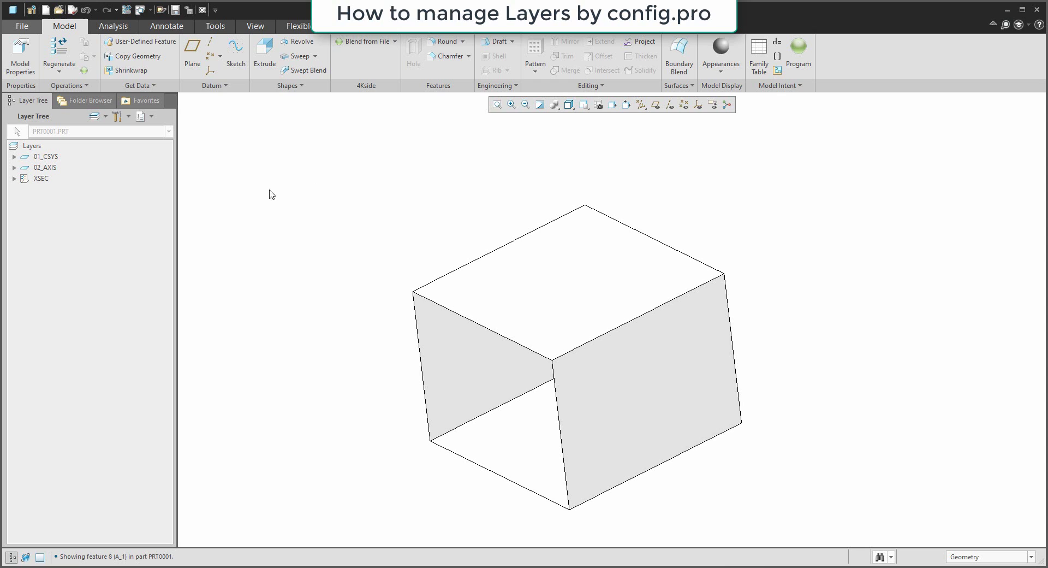
- Create datum curve Curve_1 through the box's left and right top corners
{"action": "left_click", "coordinate": [211, 85]}
{"action": "left_click", "coordinate": [229, 158]}
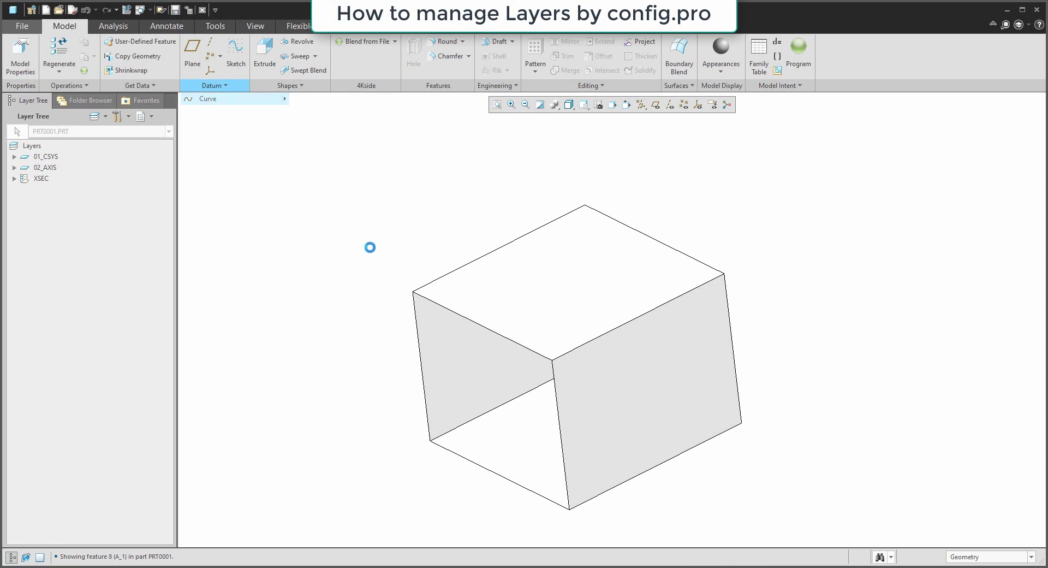
{"action": "left_click", "coordinate": [412, 291]}
{"action": "left_click", "coordinate": [725, 274]}
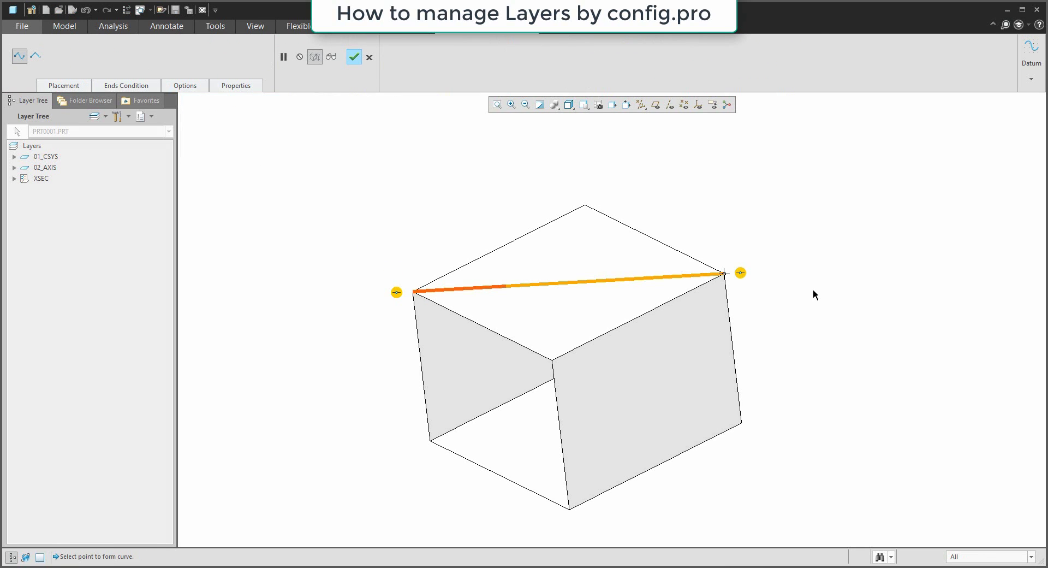
{"action": "middle_click", "coordinate": [813, 289]}
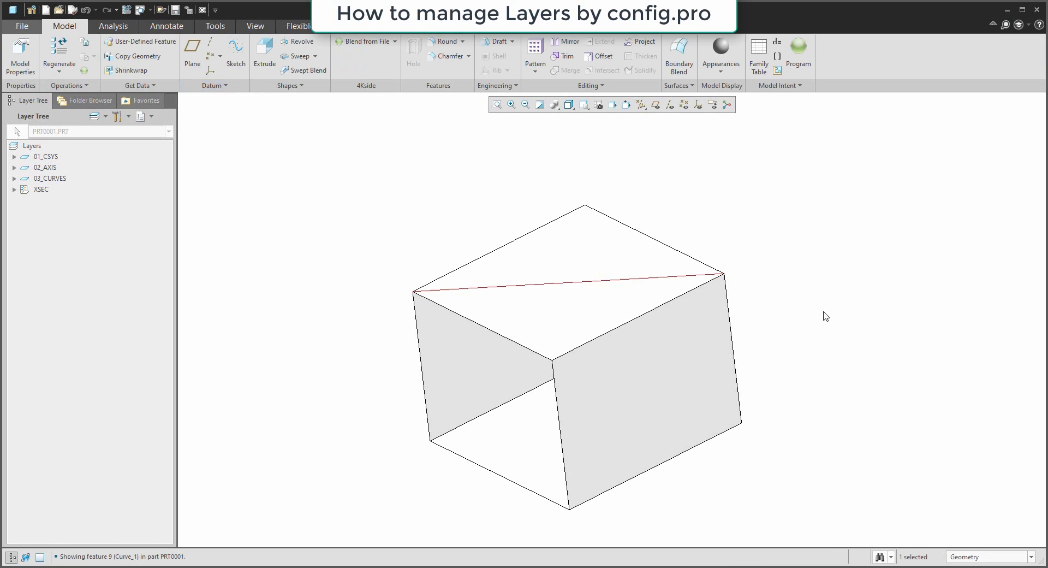
- Expand the 03_CURVES, 02_AXIS and 01_CSYS layers to show their features
{"action": "left_click", "coordinate": [14, 178]}
{"action": "left_click", "coordinate": [14, 168]}
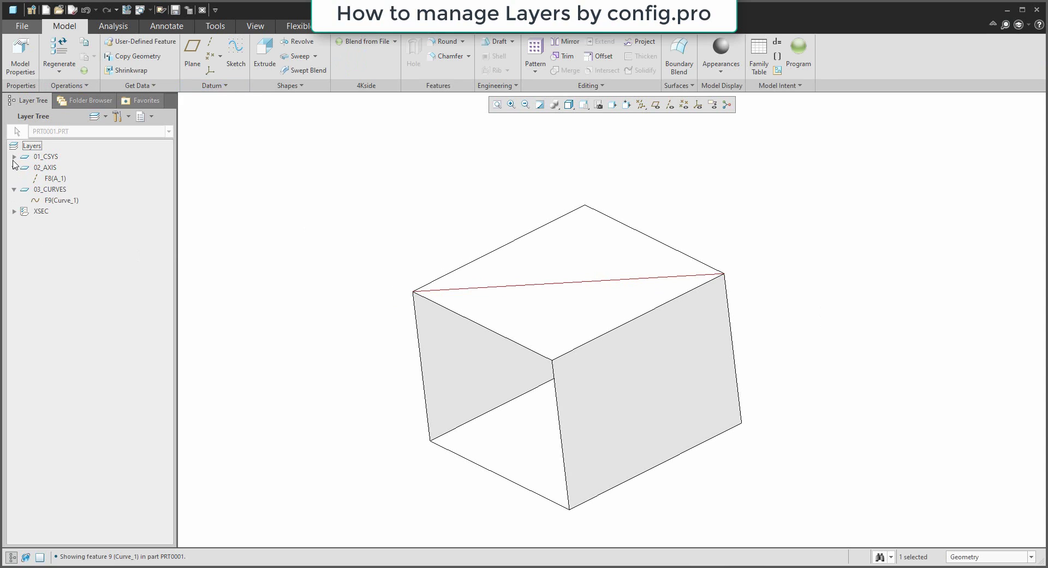
{"action": "left_click", "coordinate": [333, 216]}
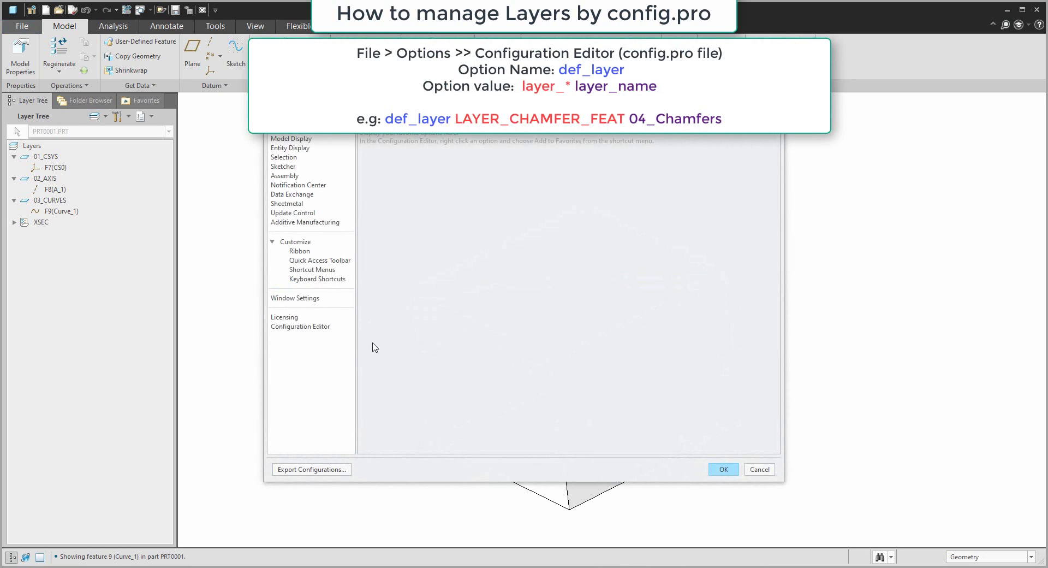
- Add a def_layer option with value 'layer_surface 05_Surface' in the Configuration Editor
{"action": "left_click", "coordinate": [315, 329]}
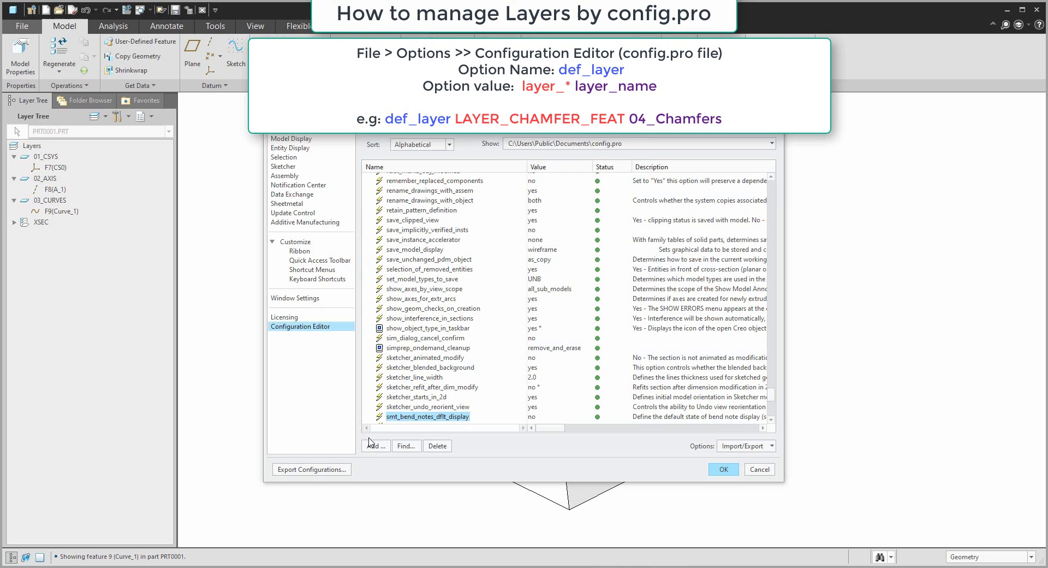
{"action": "left_click", "coordinate": [374, 446]}
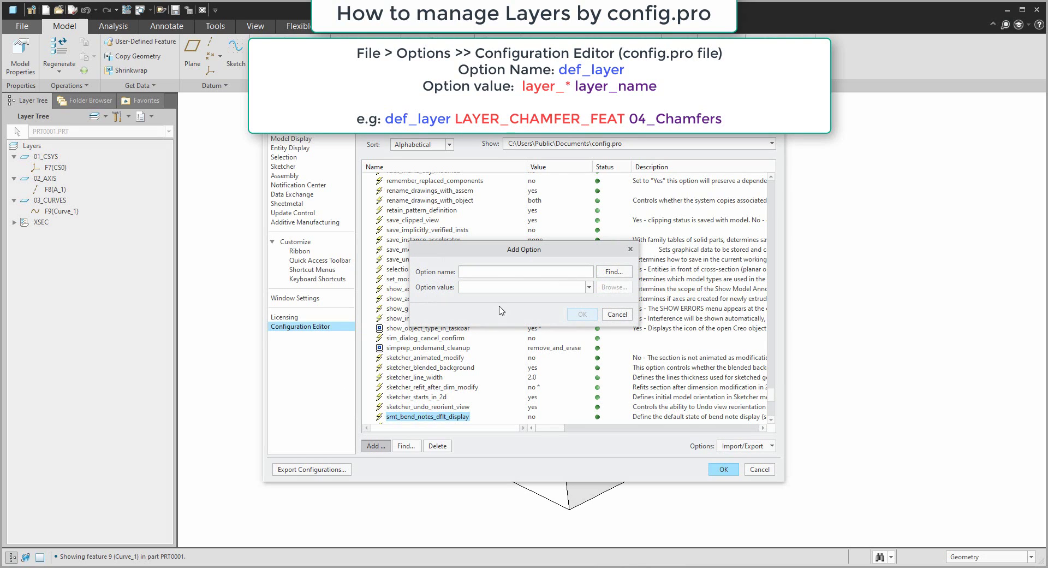
{"action": "type", "text": "def_layer"}
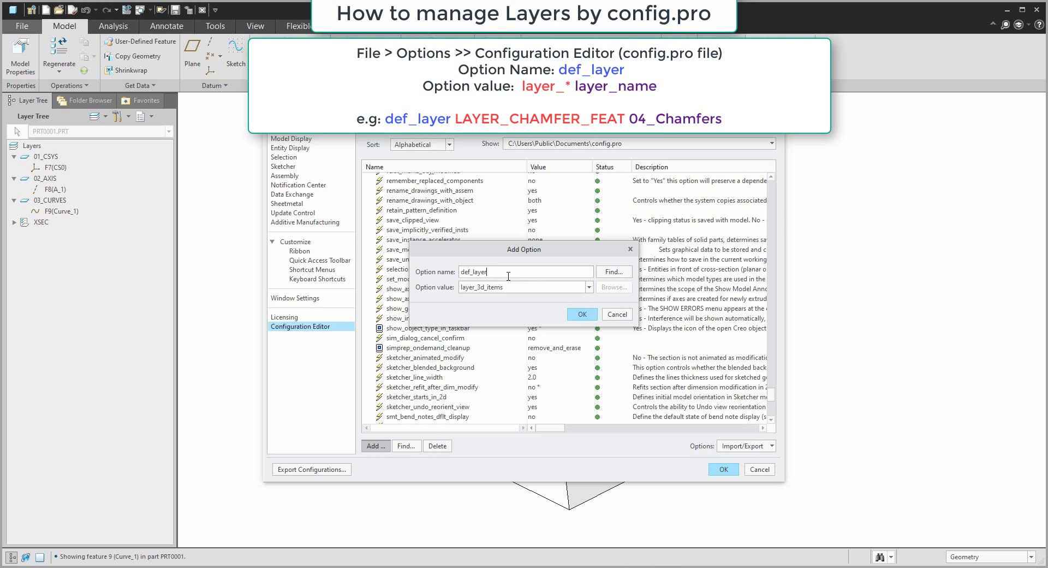
{"action": "left_click", "coordinate": [588, 287]}
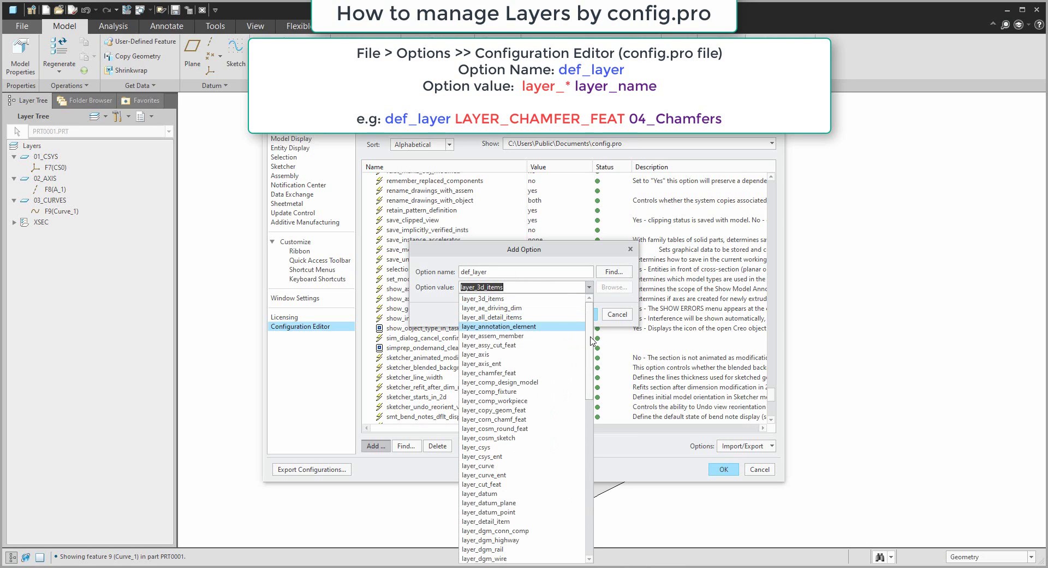
{"action": "left_click_drag", "start_coordinate": [589, 336], "coordinate": [591, 514]}
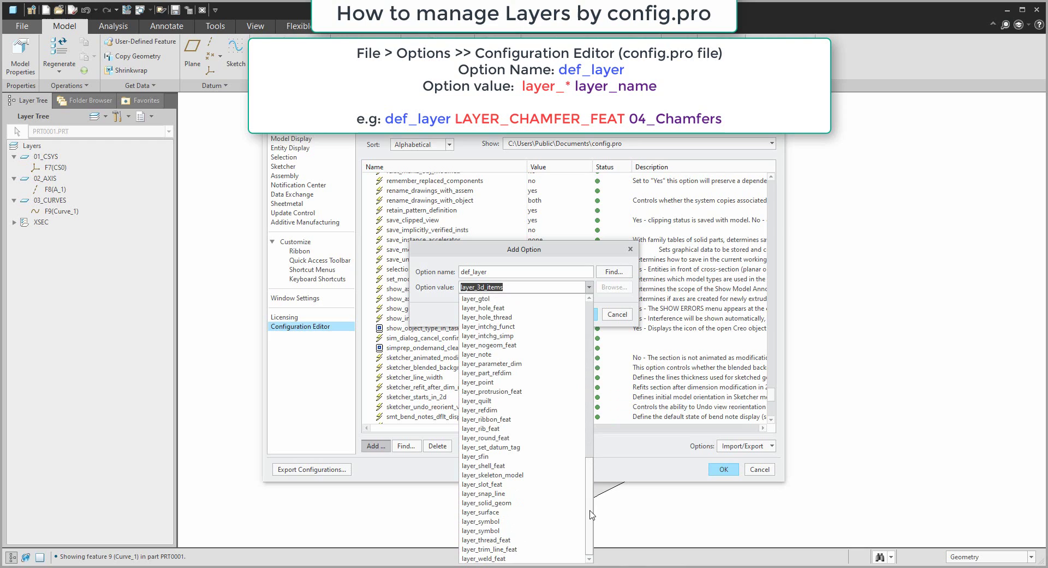
{"action": "left_click", "coordinate": [478, 511]}
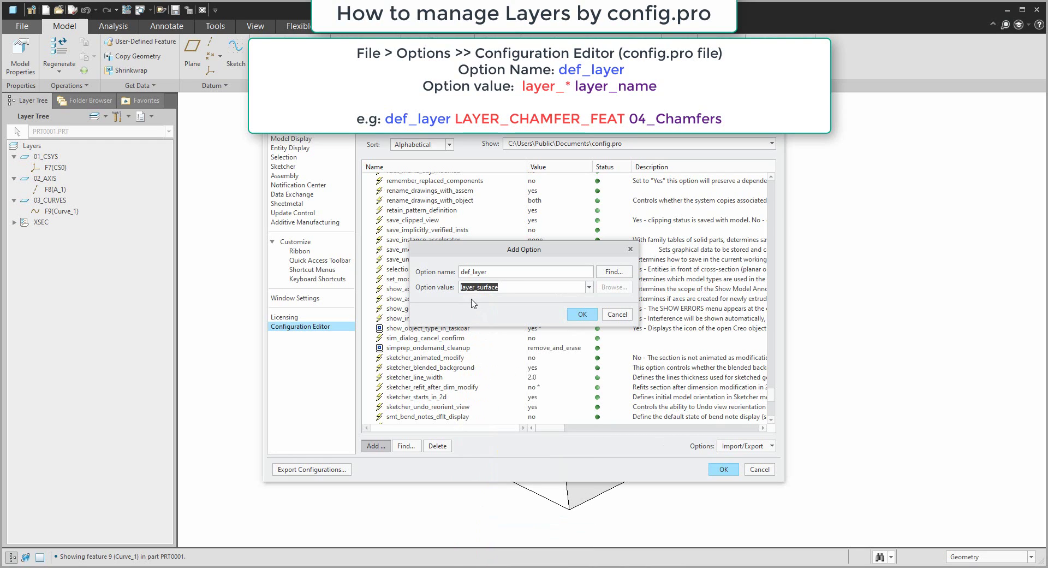
{"action": "left_click", "coordinate": [509, 287]}
{"action": "type", "text": "05_"}
{"action": "type", "text": "Surf"}
{"action": "type", "text": "ace"}
- Add def_layer layer_surface 05_Surface and widen the Value column to show full values
{"action": "left_click", "coordinate": [582, 315]}
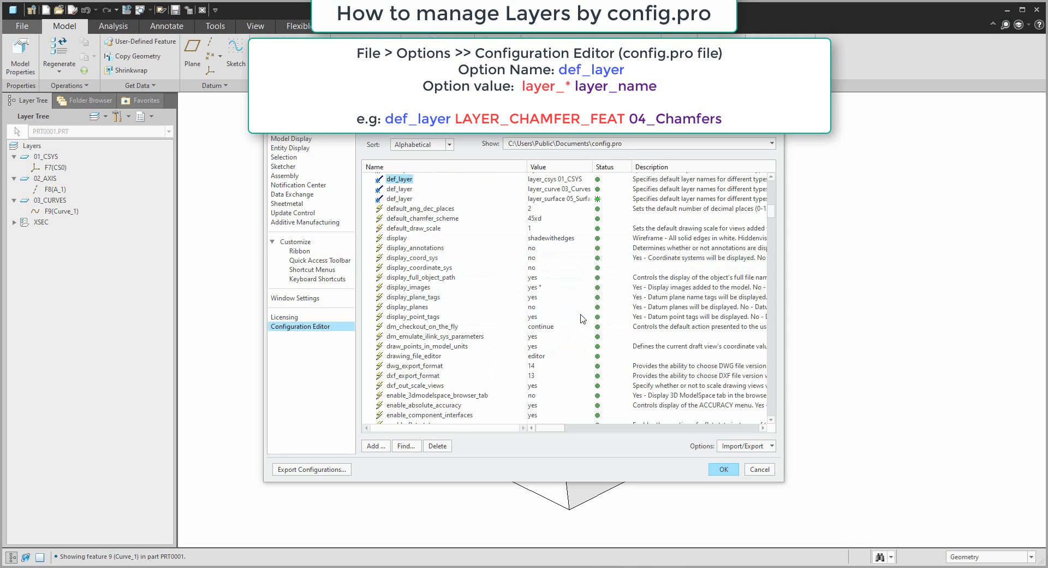
{"action": "scroll", "coordinate": [555, 319], "scroll_direction": "up", "scroll_amount": 2}
{"action": "scroll", "coordinate": [555, 319], "scroll_direction": "up", "scroll_amount": 2}
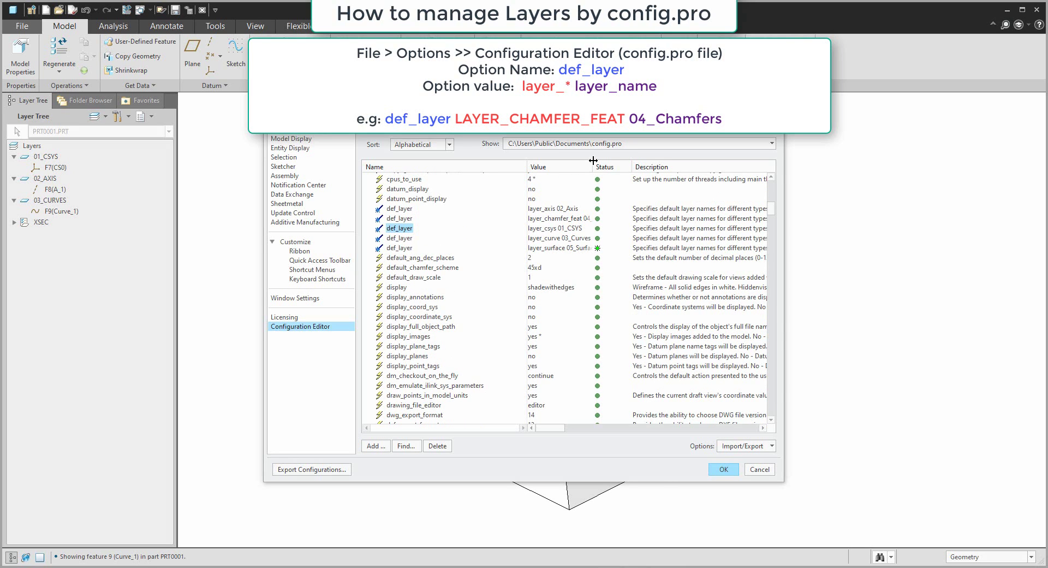
{"action": "left_click_drag", "start_coordinate": [593, 167], "coordinate": [653, 176]}
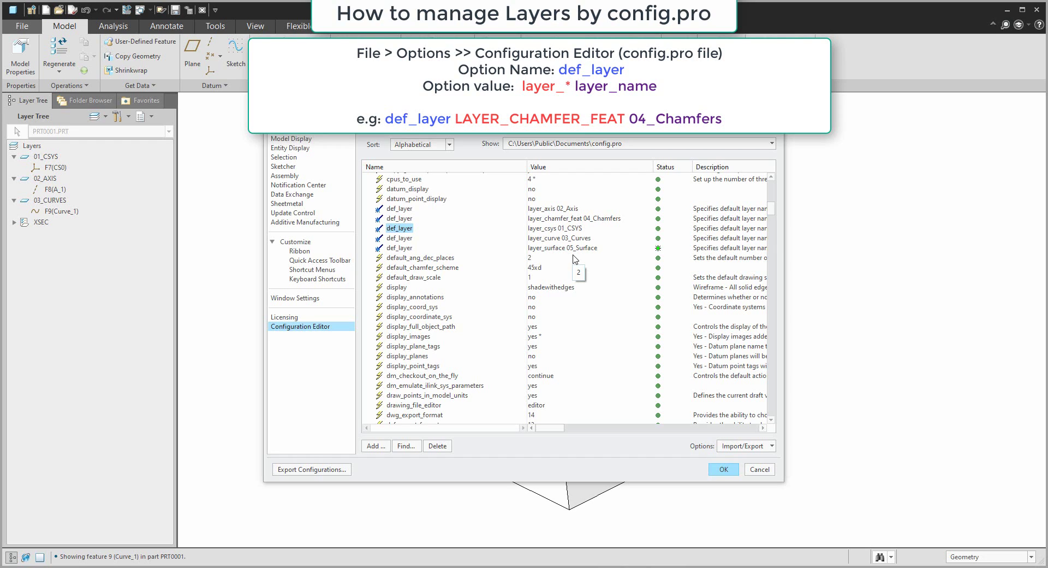
- Apply the configuration and sketch a peaked two-line extrude profile on the box's side face
{"action": "left_click", "coordinate": [720, 470]}
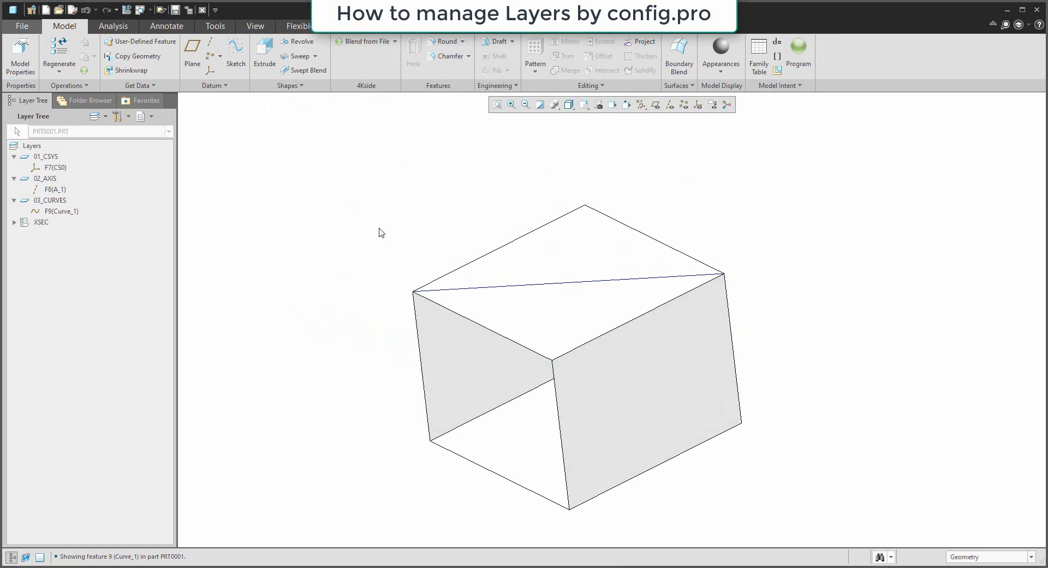
{"action": "left_click", "coordinate": [265, 59]}
{"action": "left_click", "coordinate": [638, 360]}
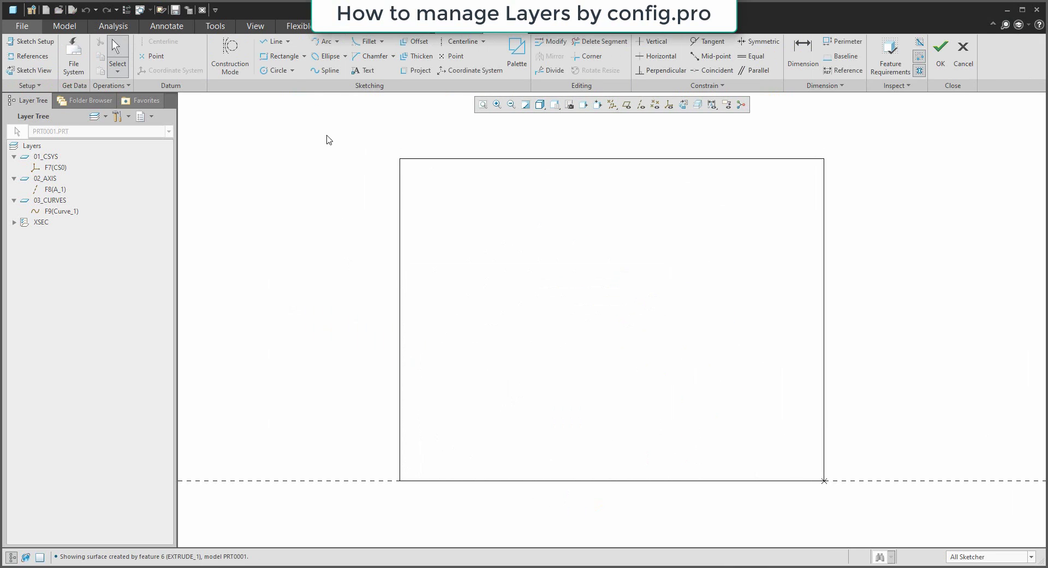
{"action": "left_click", "coordinate": [274, 42]}
{"action": "left_click", "coordinate": [485, 374]}
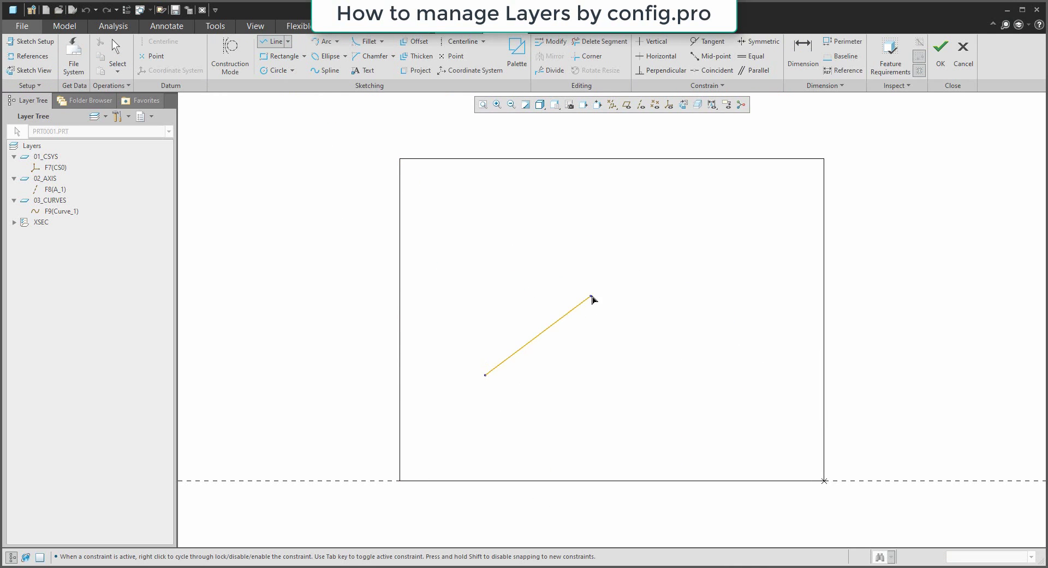
{"action": "left_click", "coordinate": [592, 297]}
{"action": "left_click", "coordinate": [746, 376]}
{"action": "middle_click", "coordinate": [761, 336]}
{"action": "left_click", "coordinate": [940, 55]}
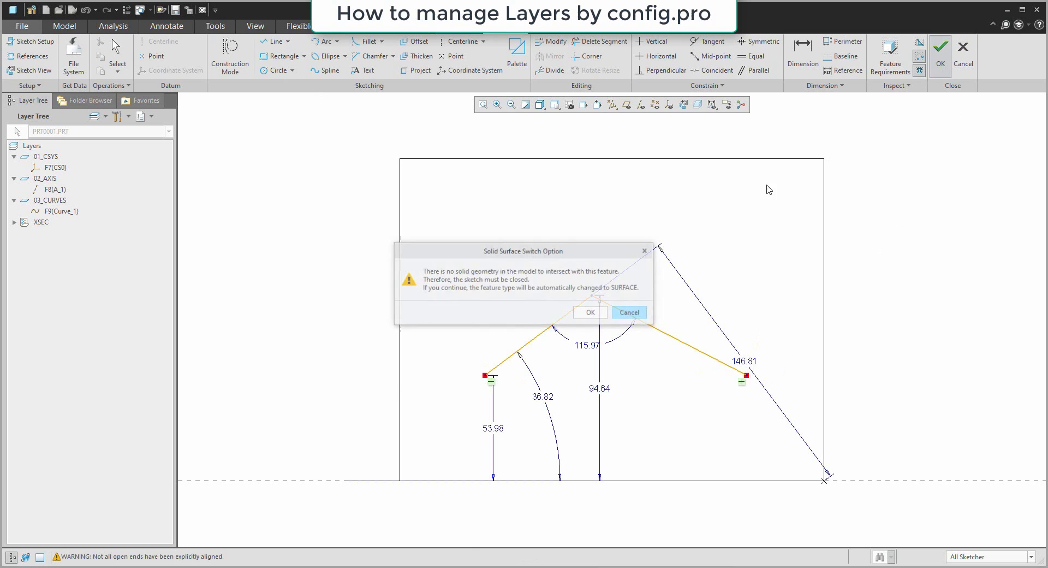
- Complete the extrude as a surface and expand 05_SURFACE to show it
{"action": "left_click", "coordinate": [589, 312]}
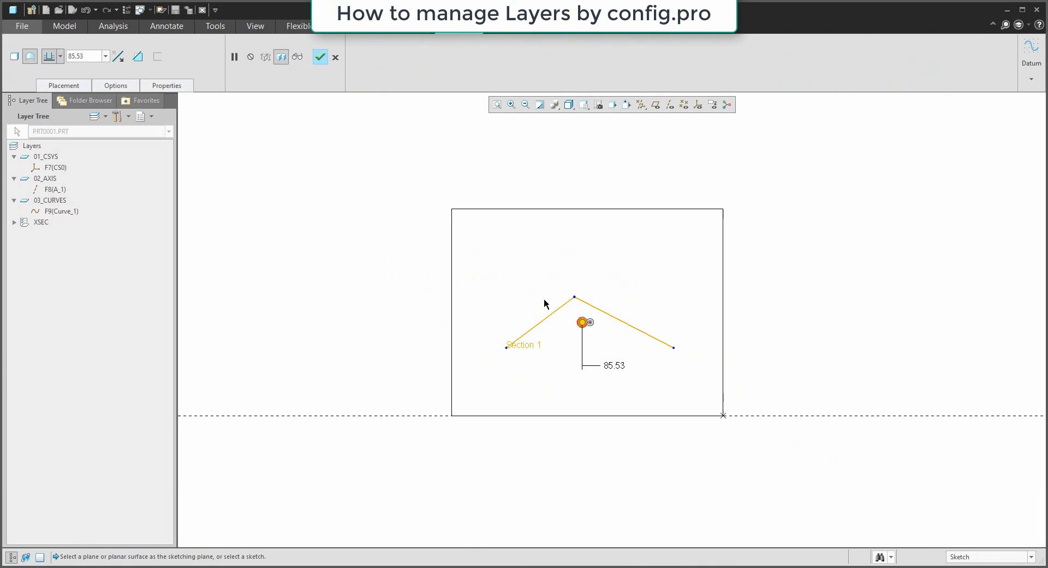
{"action": "middle_click", "coordinate": [739, 285]}
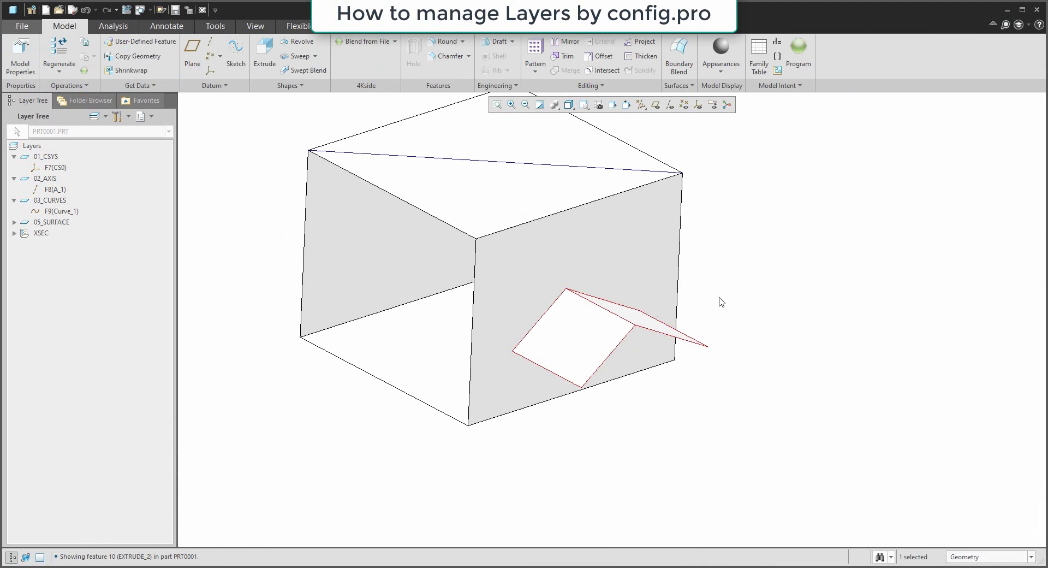
{"action": "middle_click_drag", "start_coordinate": [745, 322], "coordinate": [766, 341], "text": "shift"}
{"action": "left_click", "coordinate": [140, 277]}
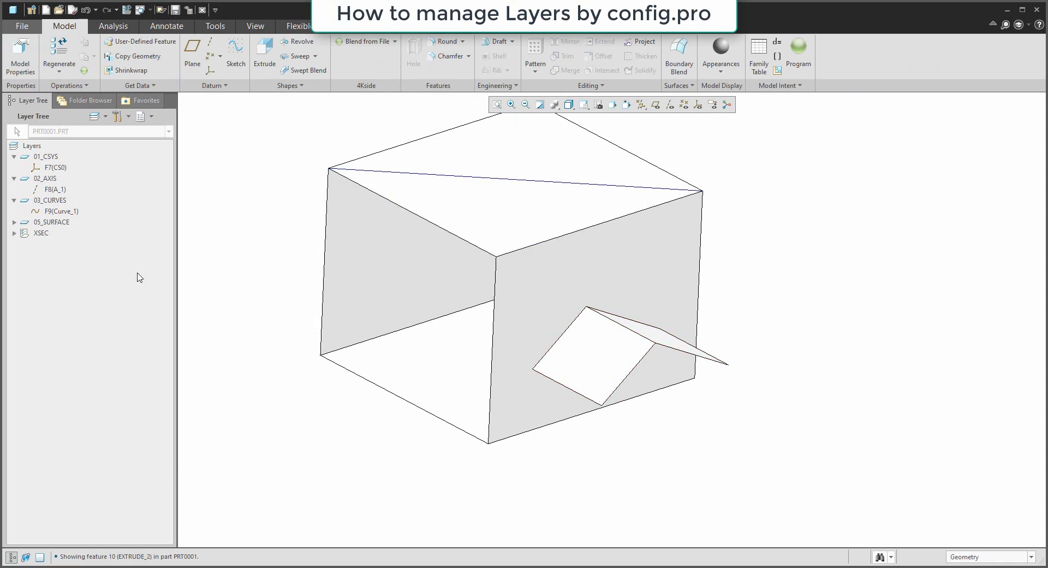
{"action": "left_click", "coordinate": [14, 222]}
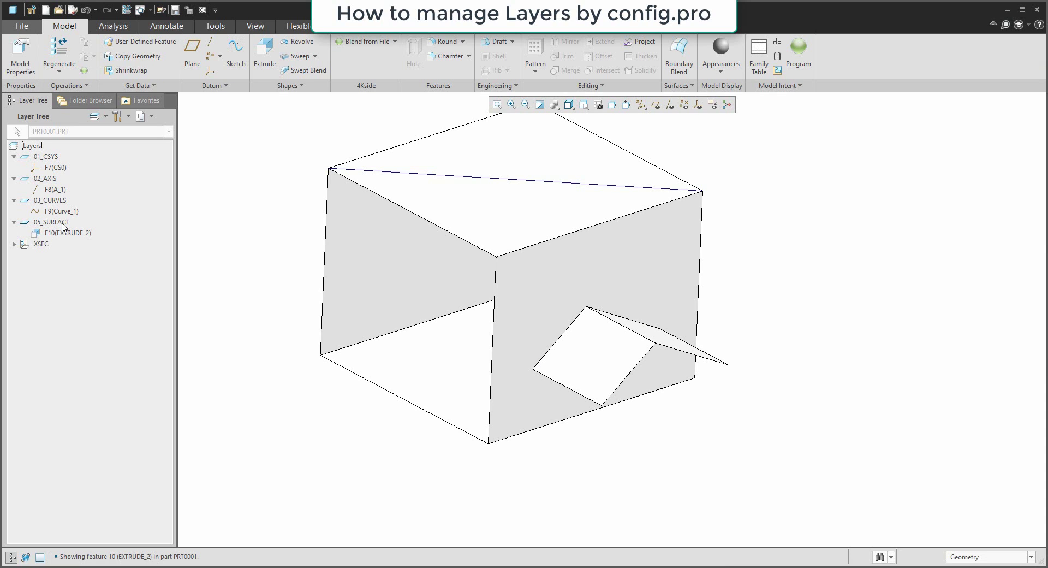
- Collapse the 05_SURFACE, 03_CURVES, 02_AXIS and 01_CSYS layers in the layer tree
{"action": "scroll", "coordinate": [423, 439], "scroll_direction": "down", "scroll_amount": 1}
{"action": "scroll", "coordinate": [426, 439], "scroll_direction": "down", "scroll_amount": 1}
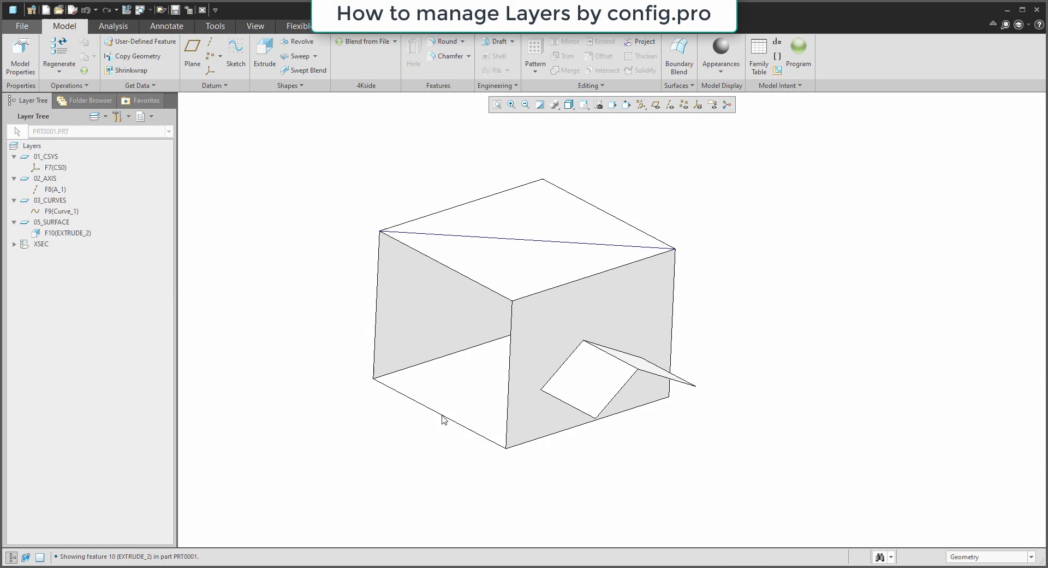
{"action": "mouse_move", "coordinate": [381, 448]}
{"action": "middle_mouse_down"}
{"action": "mouse_move", "coordinate": [362, 404]}
{"action": "mouse_move", "coordinate": [369, 421]}
{"action": "middle_mouse_up"}
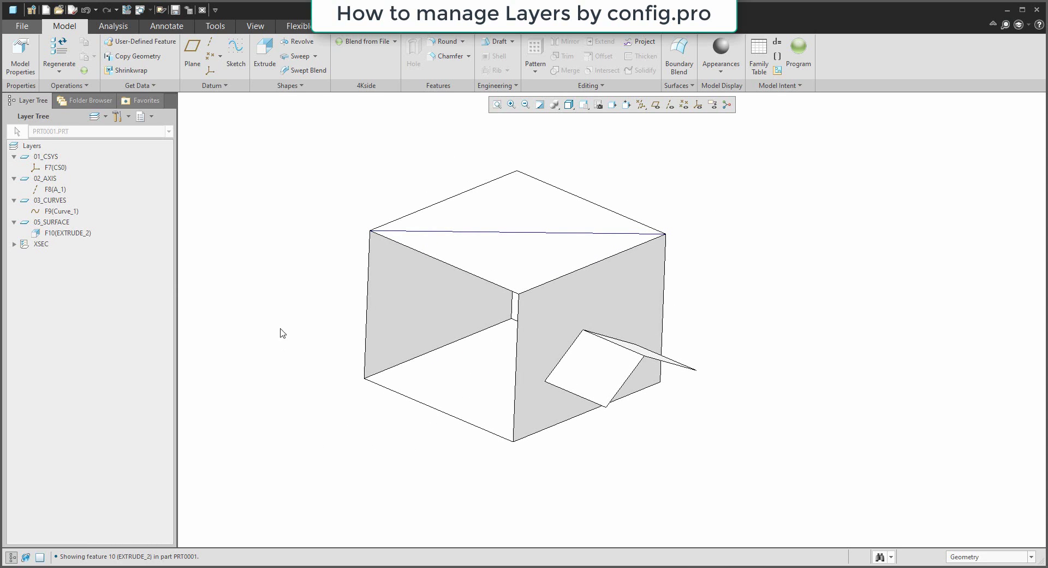
{"action": "left_click", "coordinate": [14, 222]}
{"action": "left_click", "coordinate": [14, 200]}
{"action": "left_click", "coordinate": [14, 178]}
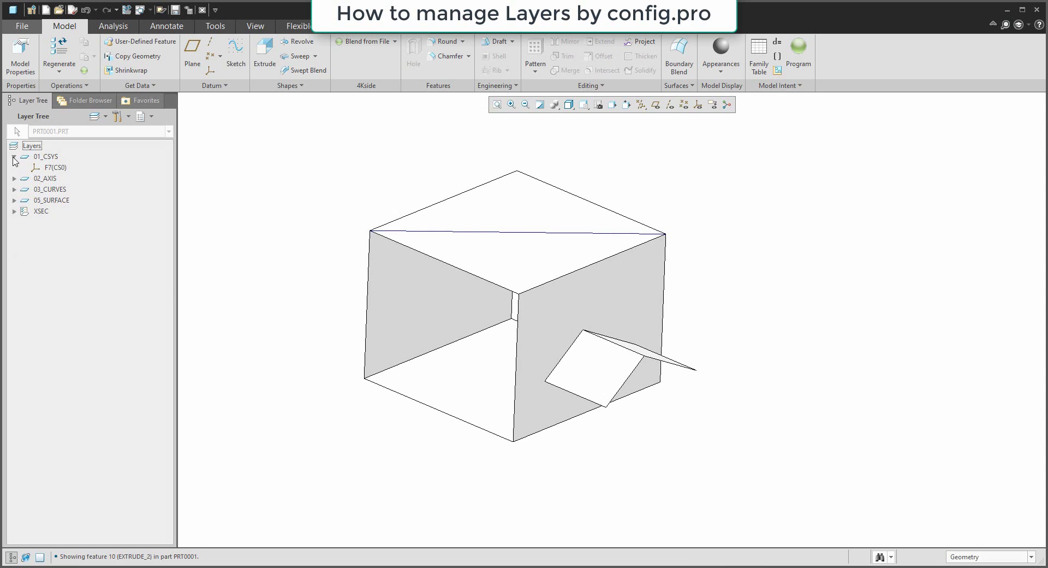
{"action": "left_click", "coordinate": [13, 157]}
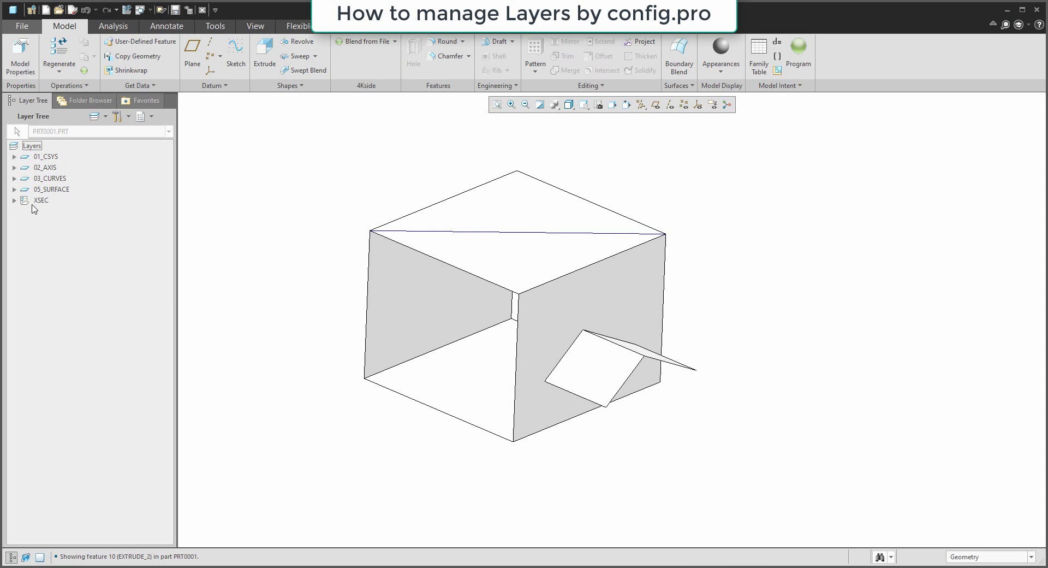
- Create a new layer including the extruded surface, Curve_1 and the RIGHT datum plane
{"action": "right_click", "coordinate": [79, 254]}
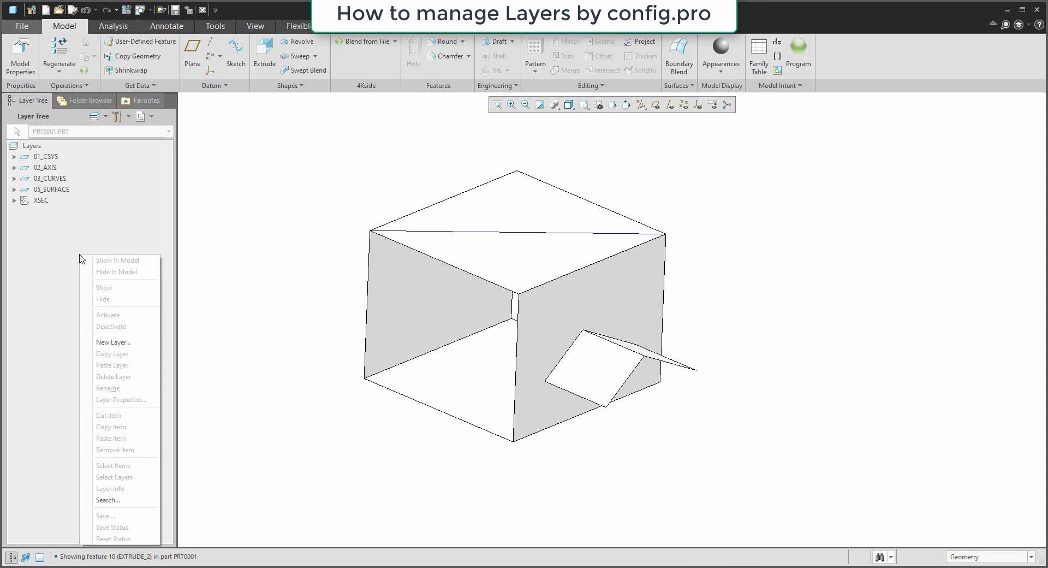
{"action": "left_click", "coordinate": [114, 343]}
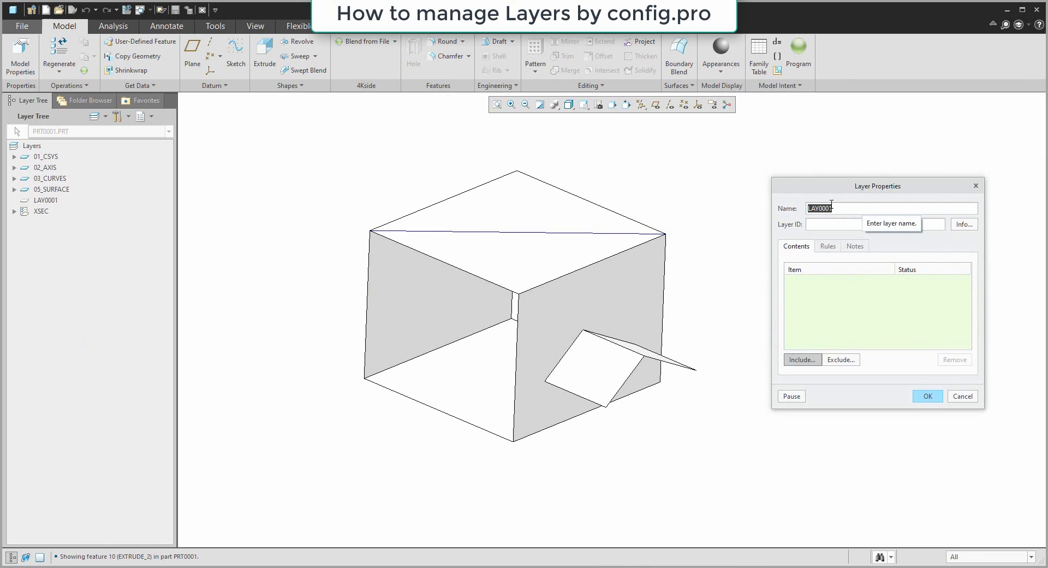
{"action": "type", "text": "4K-sur"}
{"action": "left_click", "coordinate": [614, 371]}
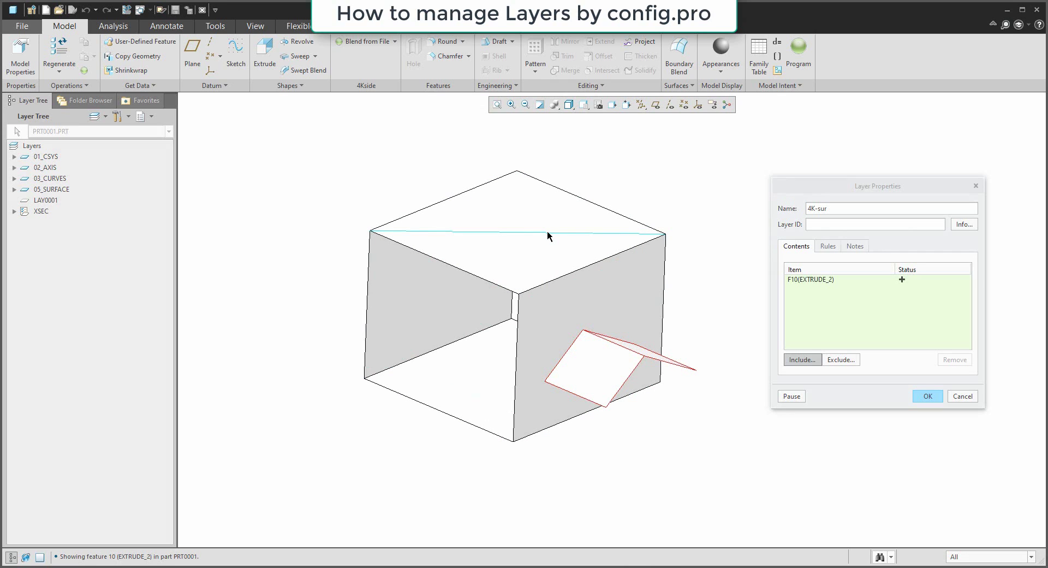
{"action": "left_click", "coordinate": [548, 232]}
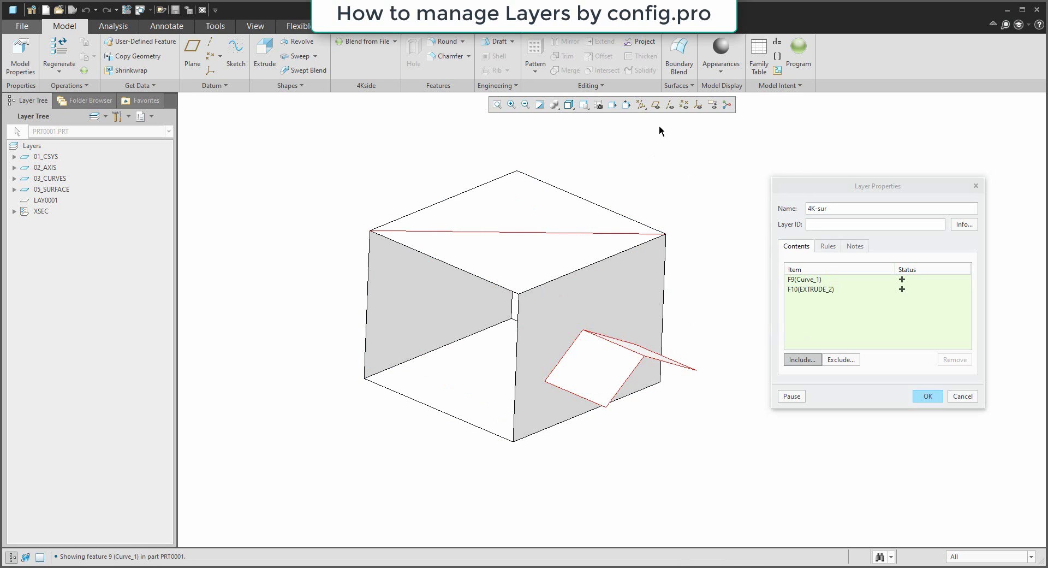
{"action": "left_click", "coordinate": [656, 104]}
{"action": "left_click", "coordinate": [711, 274]}
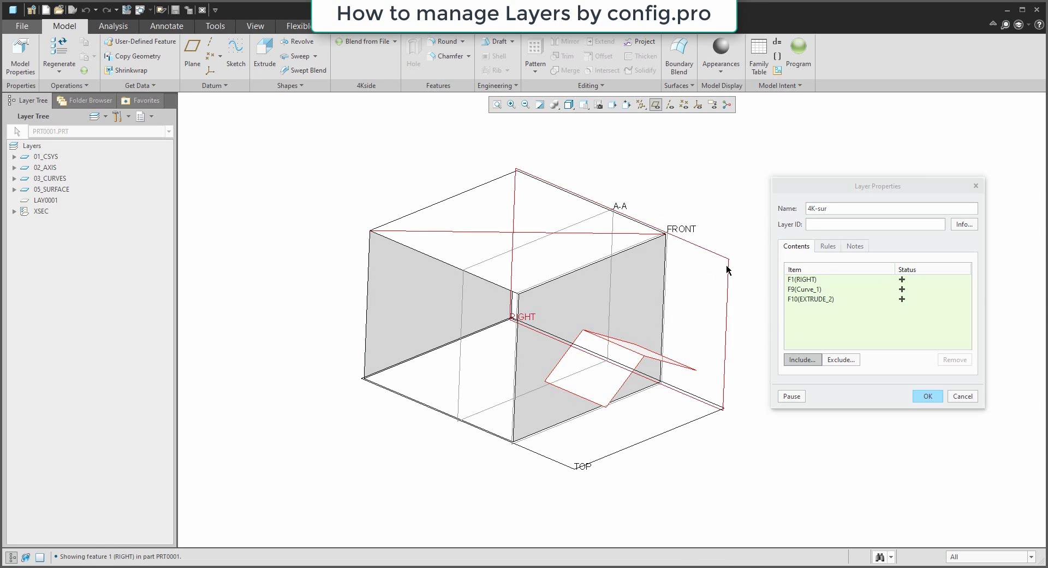
- Rename the new layer to 4K-MIX and confirm it
{"action": "left_click", "coordinate": [843, 208]}
{"action": "double_click", "coordinate": [843, 208]}
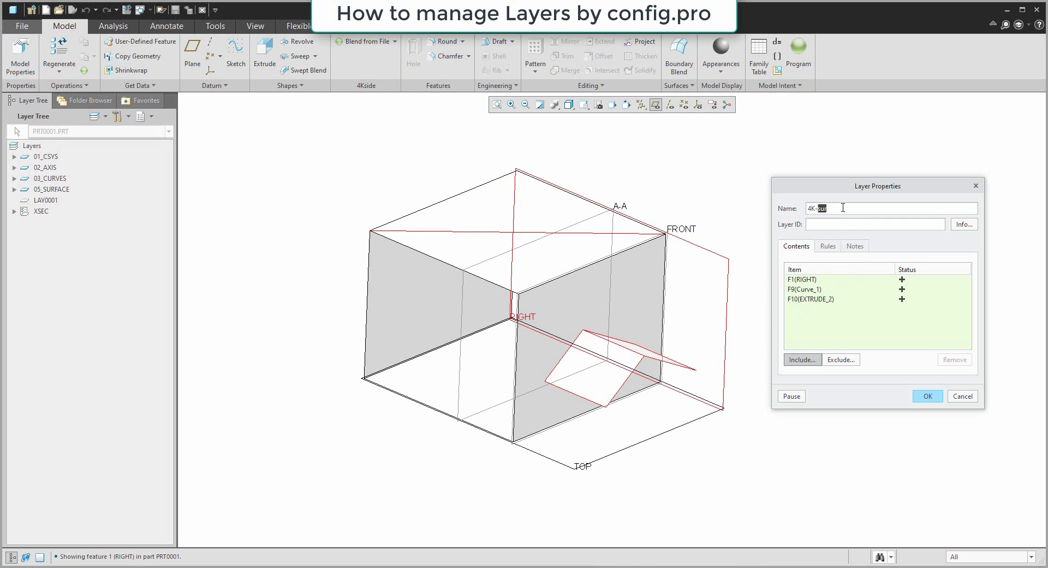
{"action": "type", "text": "mix"}
{"action": "left_click", "coordinate": [928, 396]}
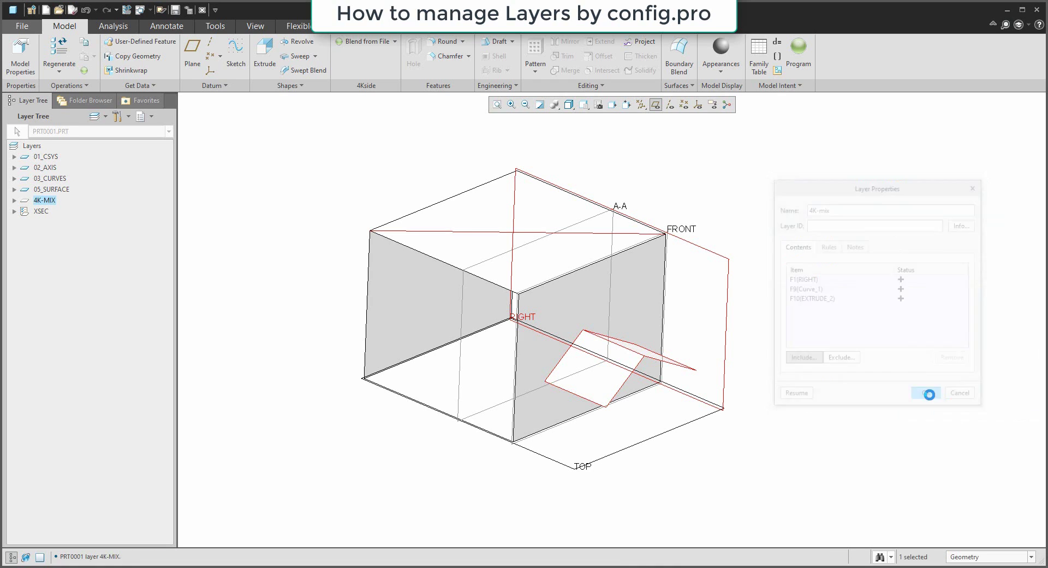
{"action": "left_click", "coordinate": [127, 306]}
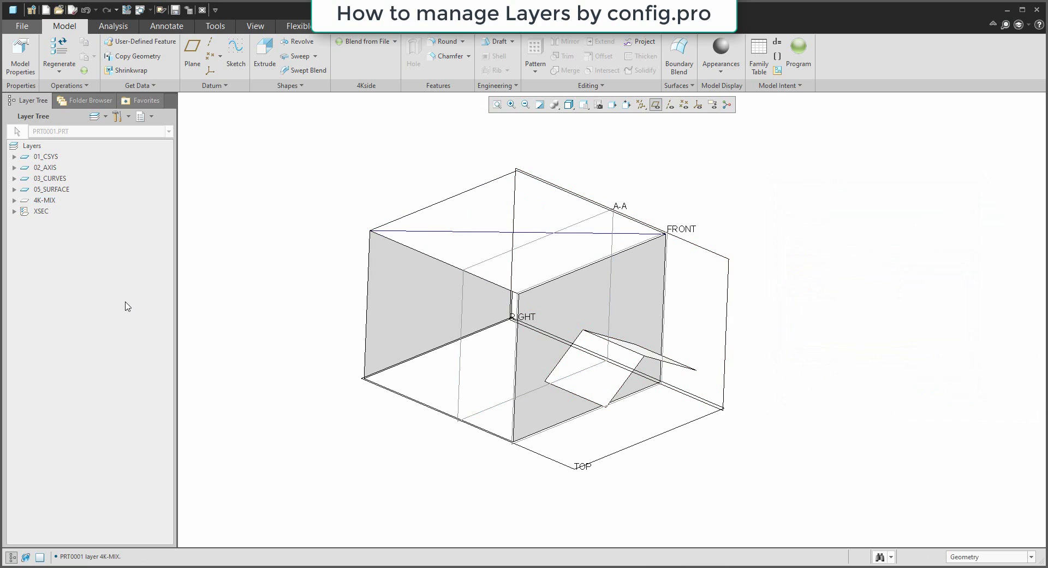